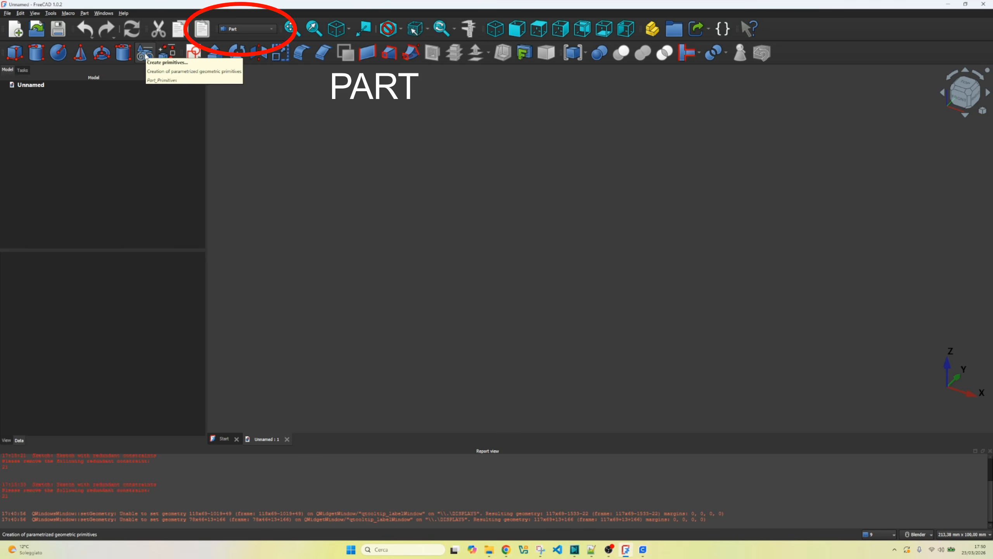
Create a parametric helix primitive with a 3 mm pitch, 200 mm height and 1 mm radius.
{"action": "left_click", "coordinate": [145, 56]}
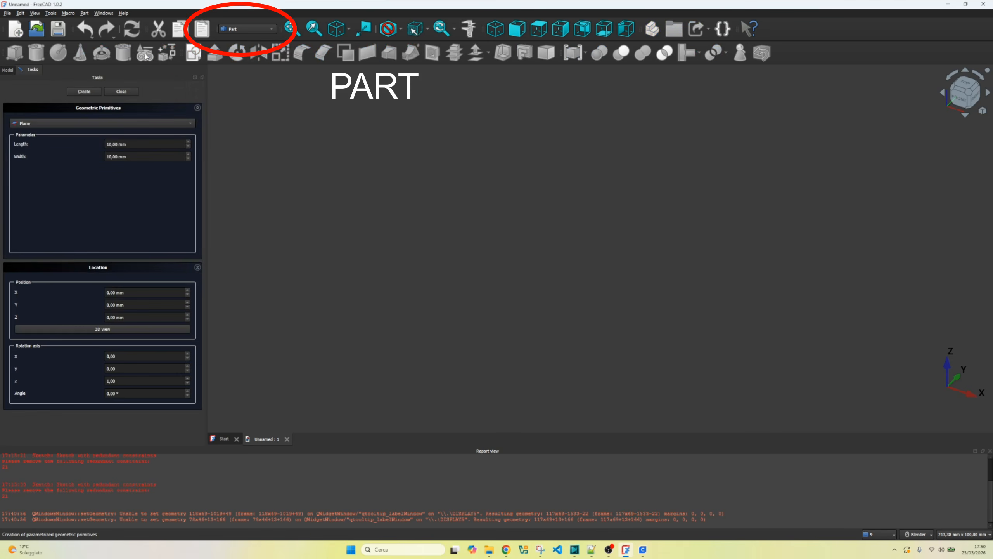
{"action": "left_click", "coordinate": [89, 125]}
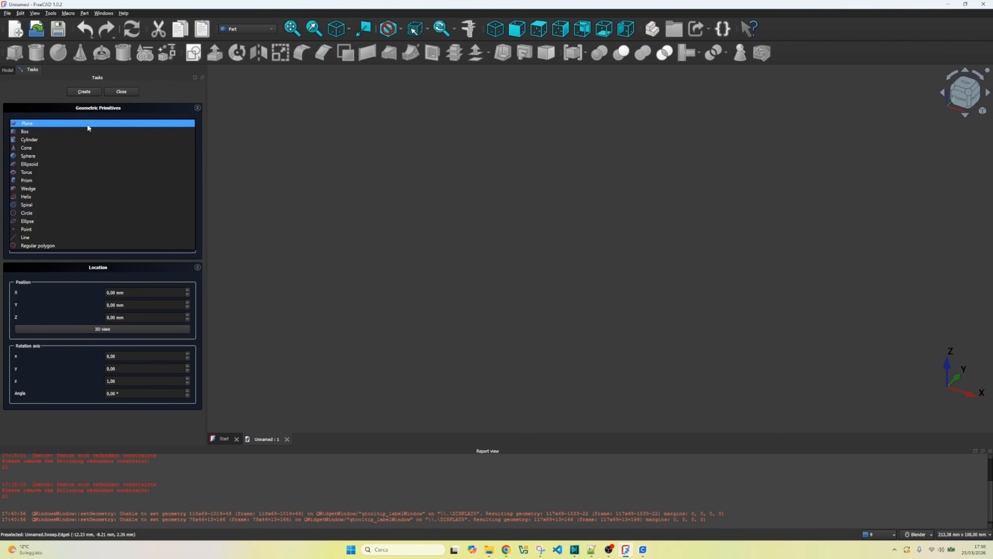
{"action": "left_click", "coordinate": [53, 196]}
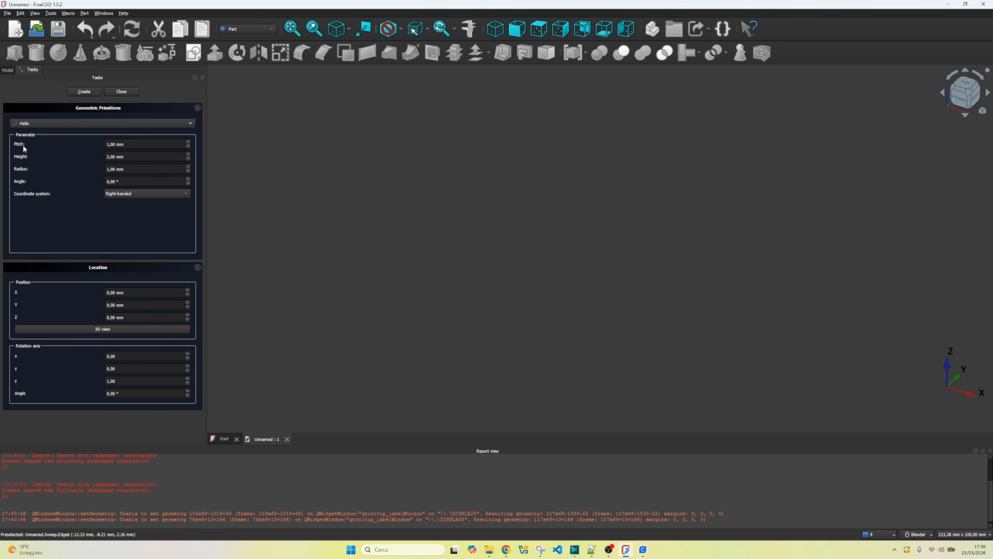
{"action": "left_click", "coordinate": [109, 144]}
{"action": "left_click", "coordinate": [109, 156]}
{"action": "type", "text": "00"}
{"action": "left_click", "coordinate": [131, 169]}
{"action": "left_click", "coordinate": [84, 91]}
{"action": "scroll", "coordinate": [618, 282], "scroll_direction": "up", "scroll_amount": 3}
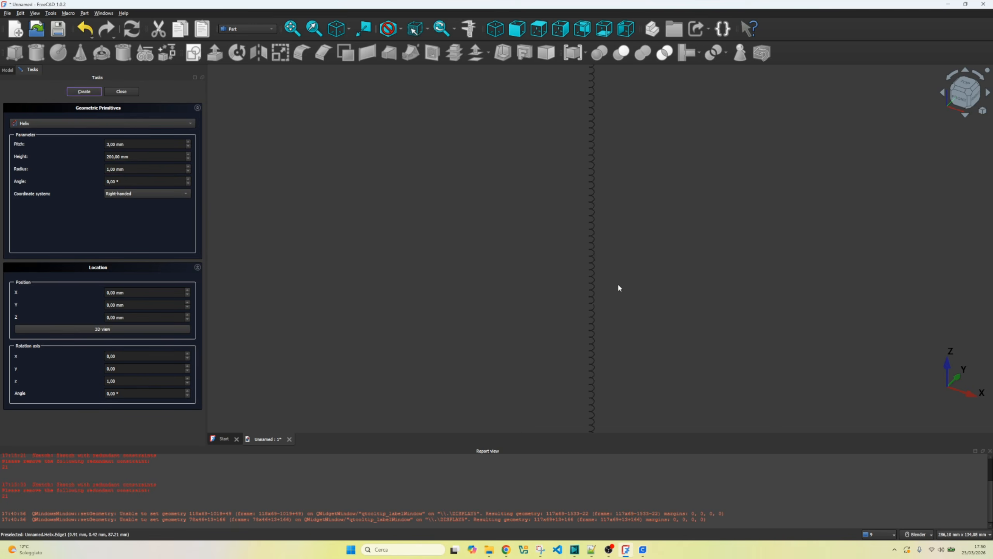
{"action": "scroll", "coordinate": [618, 287], "scroll_direction": "down", "scroll_amount": 4}
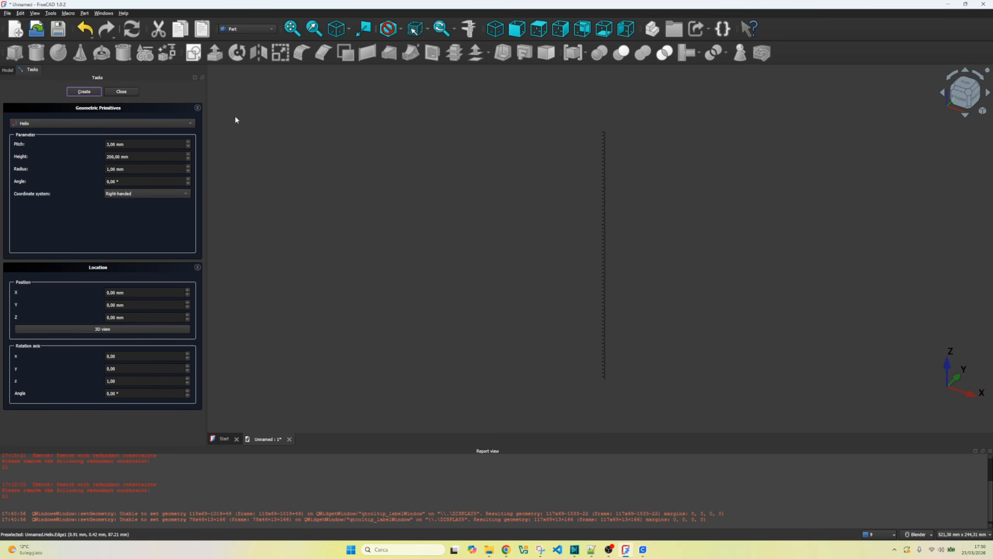
{"action": "left_click", "coordinate": [123, 92]}
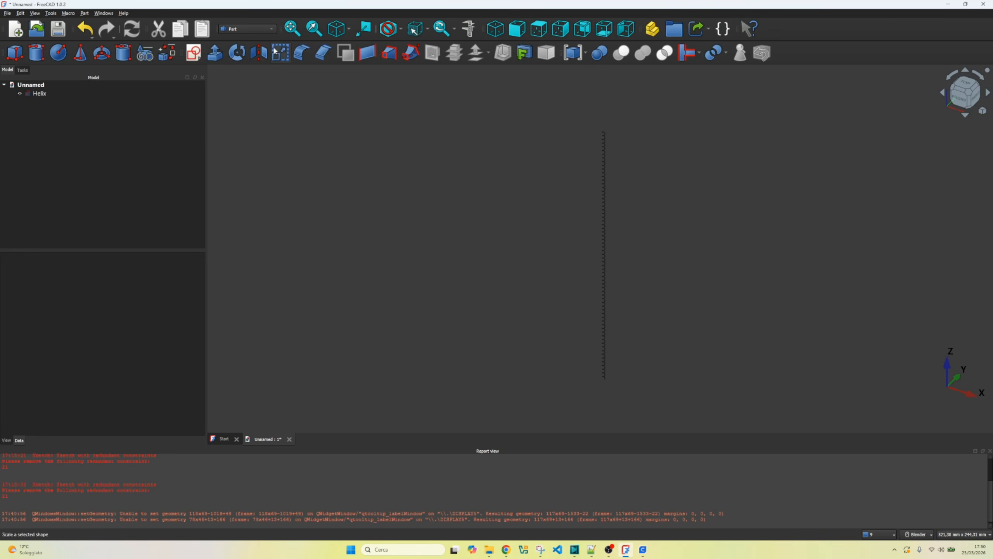
Switch to the Sketcher workbench and start a new sketch on the XZ plane.
{"action": "left_click", "coordinate": [254, 29]}
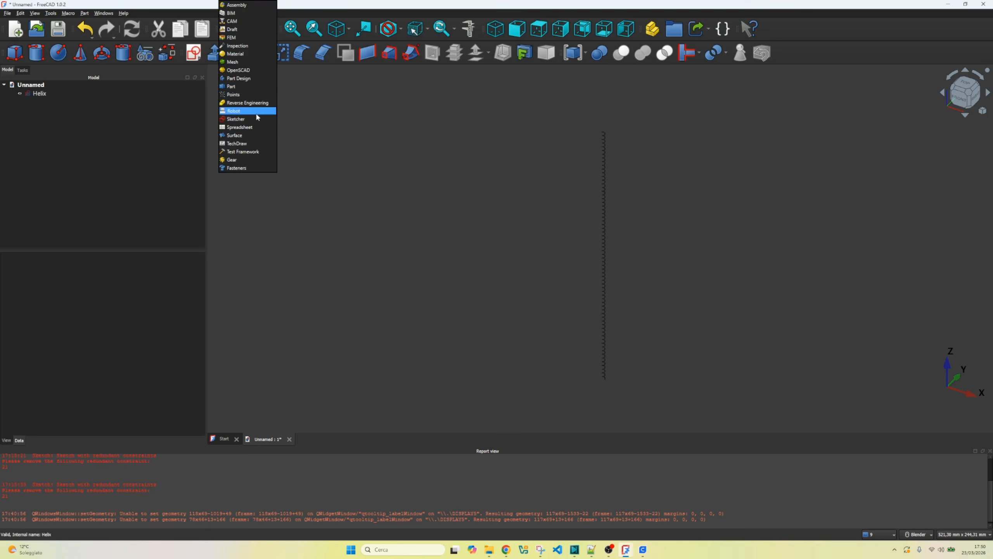
{"action": "left_click", "coordinate": [250, 120]}
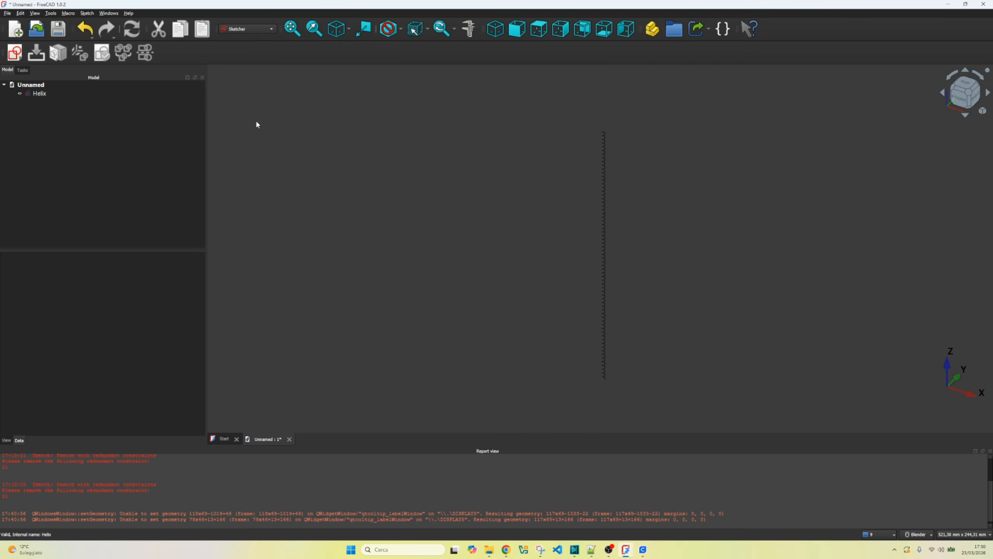
{"action": "left_click", "coordinate": [15, 53]}
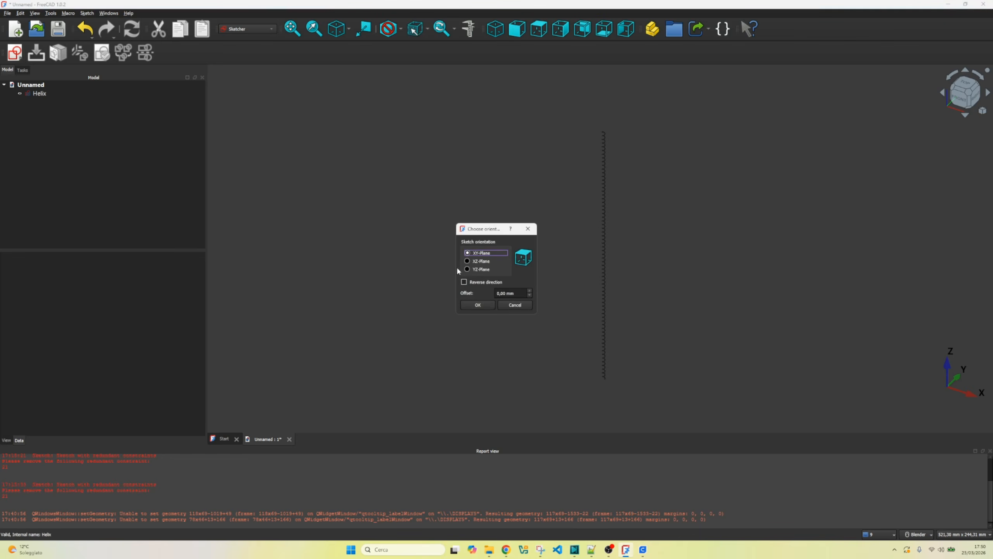
{"action": "left_click", "coordinate": [471, 262]}
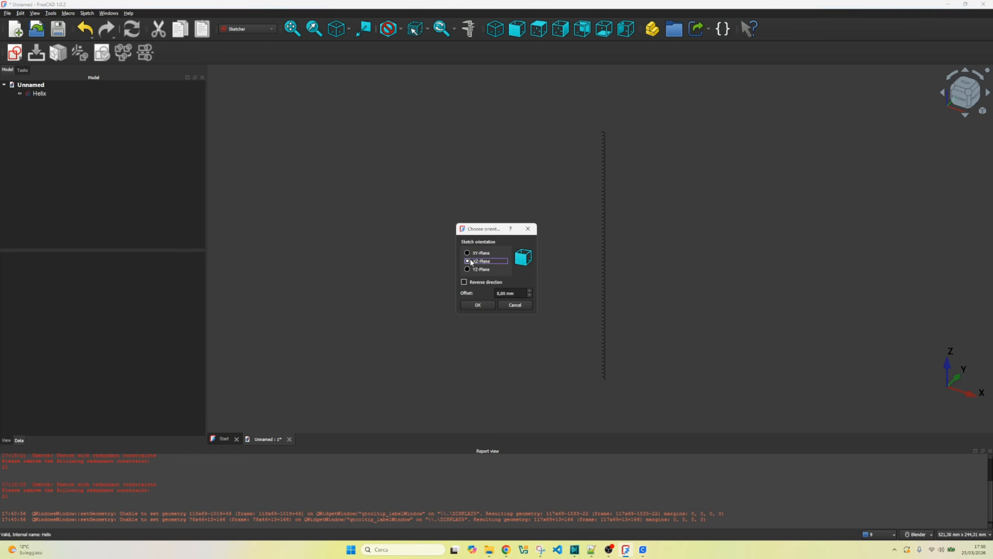
{"action": "left_click", "coordinate": [480, 305]}
Sketch a closed five-sided pointed profile from the origin, about 2.5 mm wide and 1.1 mm high, with its tip toward negative X, and finish the sketch.
{"action": "scroll", "coordinate": [592, 382], "scroll_direction": "up", "scroll_amount": 5}
{"action": "scroll", "coordinate": [537, 284], "scroll_direction": "down", "scroll_amount": 6}
{"action": "scroll", "coordinate": [563, 341], "scroll_direction": "up", "scroll_amount": 10}
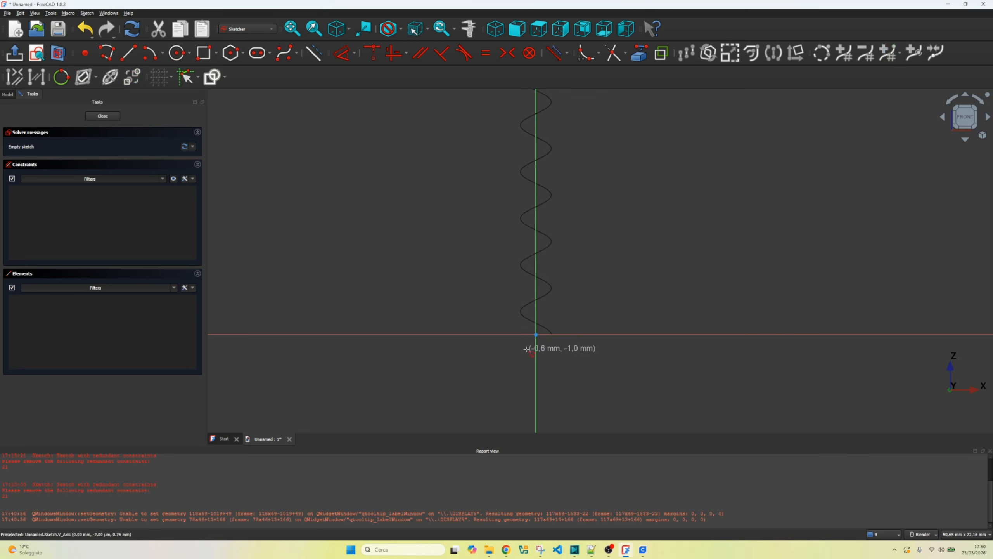
{"action": "left_click", "coordinate": [536, 334]}
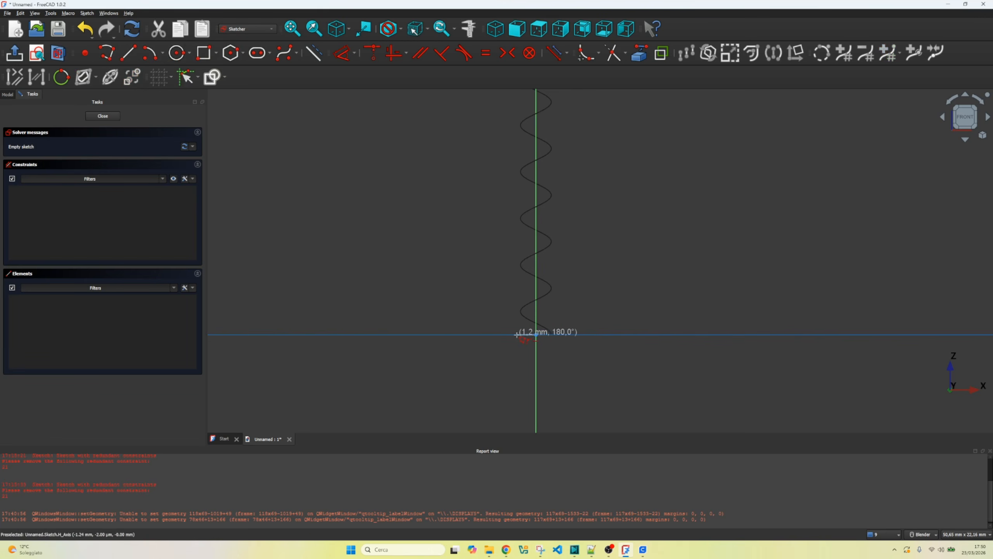
{"action": "left_click", "coordinate": [508, 335]}
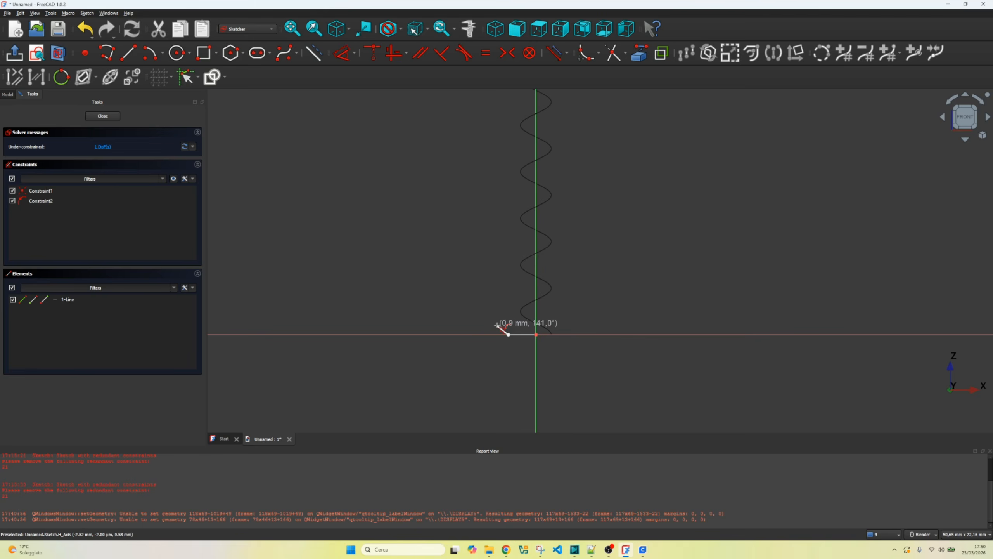
{"action": "left_click", "coordinate": [496, 326]}
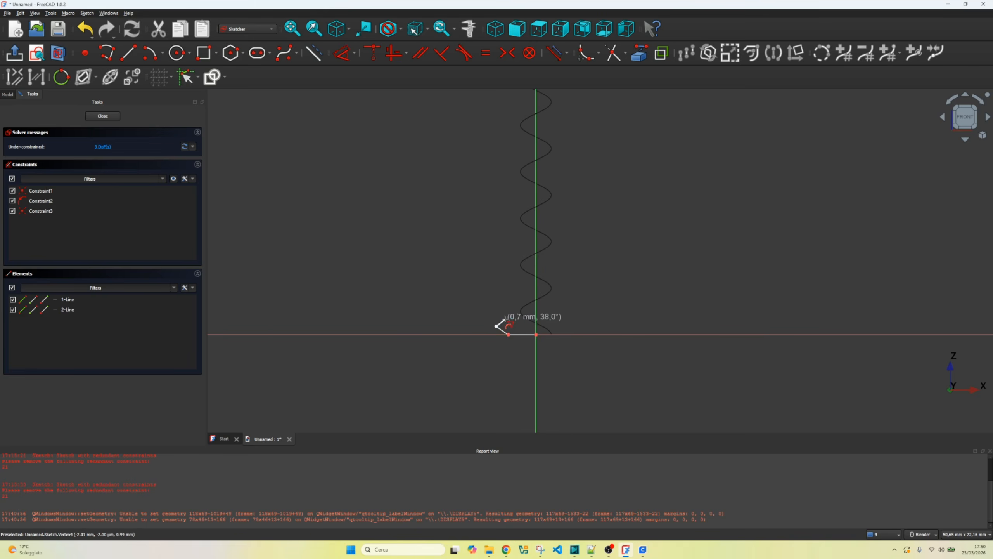
{"action": "left_click", "coordinate": [507, 318]}
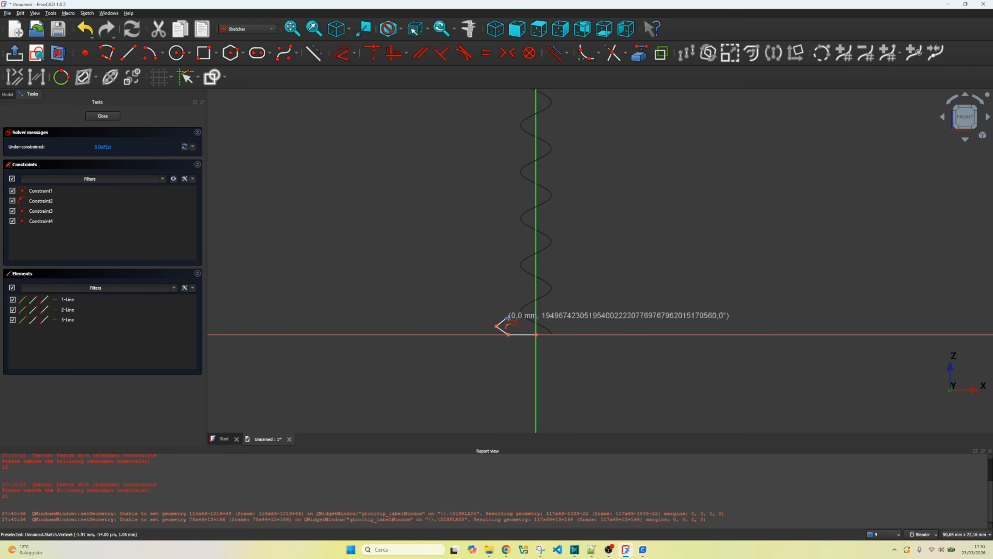
{"action": "left_click", "coordinate": [536, 318]}
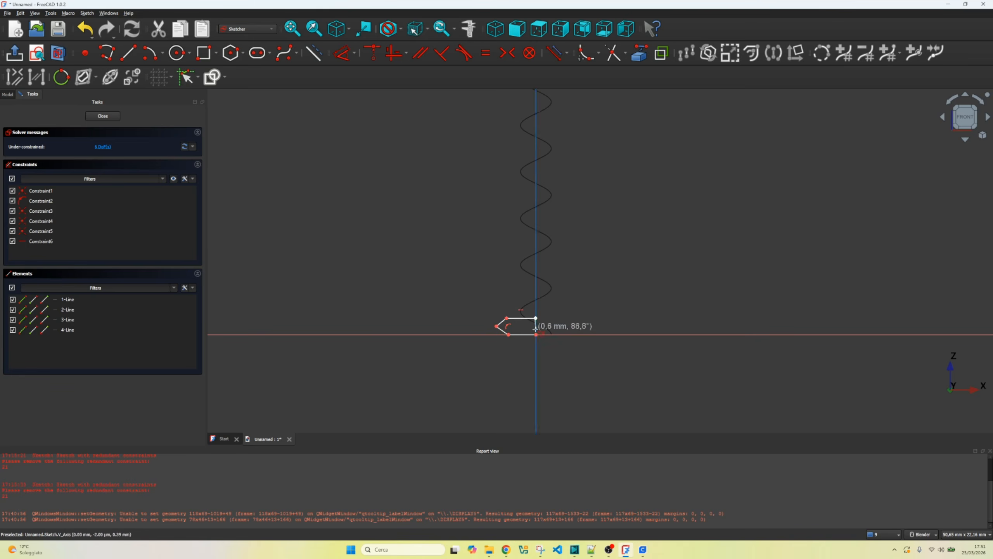
{"action": "left_click", "coordinate": [536, 335]}
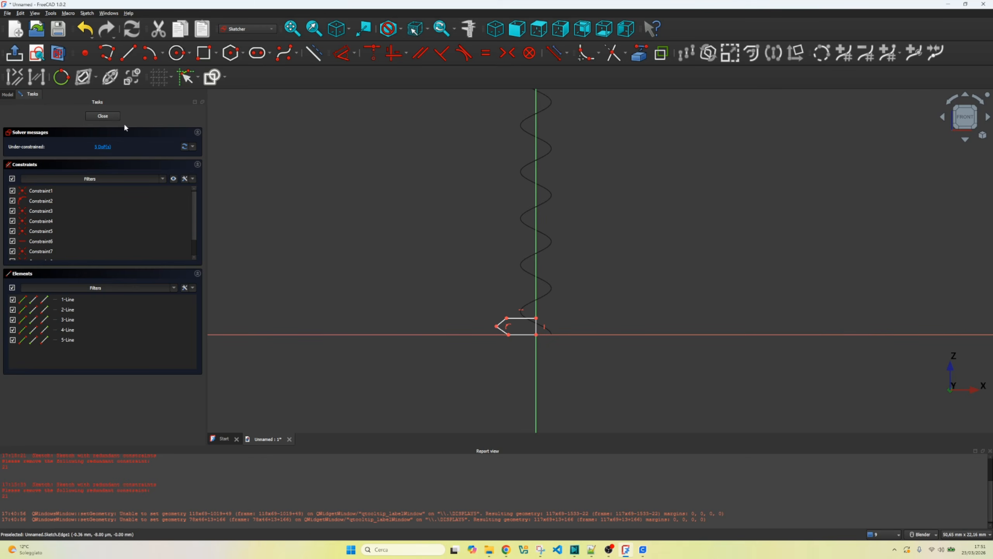
{"action": "left_click", "coordinate": [101, 116]}
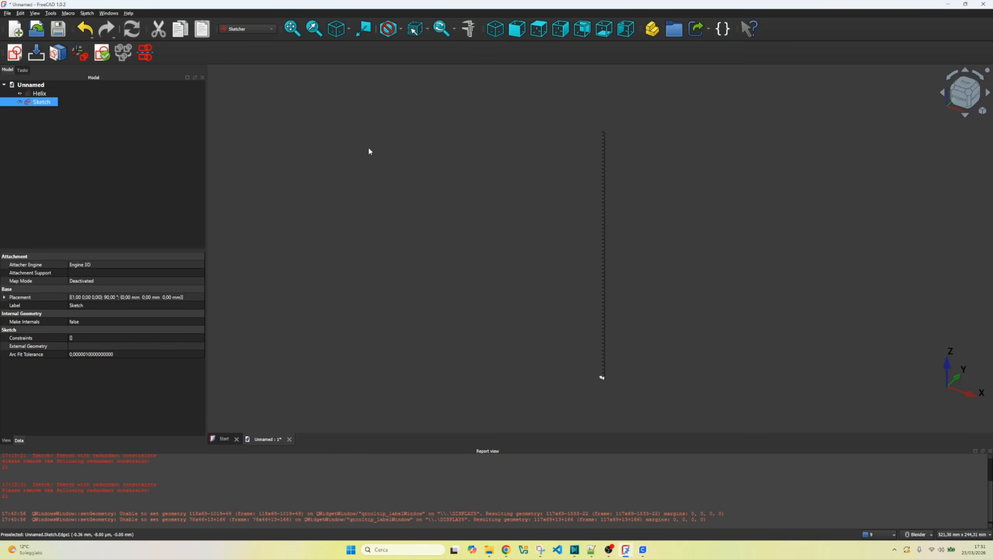
Sweep the sketch profile along the helix edge as a solid in the Part workbench.
{"action": "left_click", "coordinate": [259, 28]}
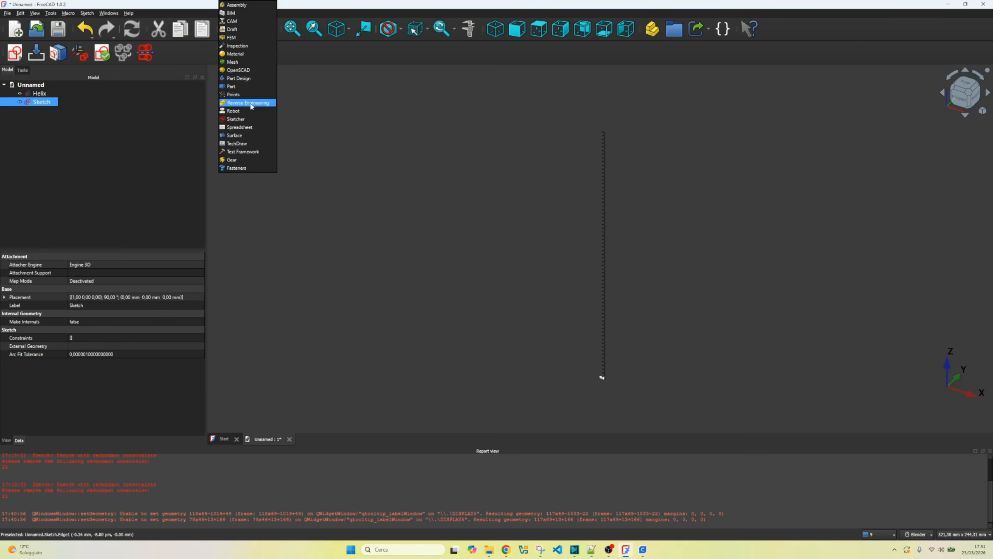
{"action": "left_click", "coordinate": [244, 86]}
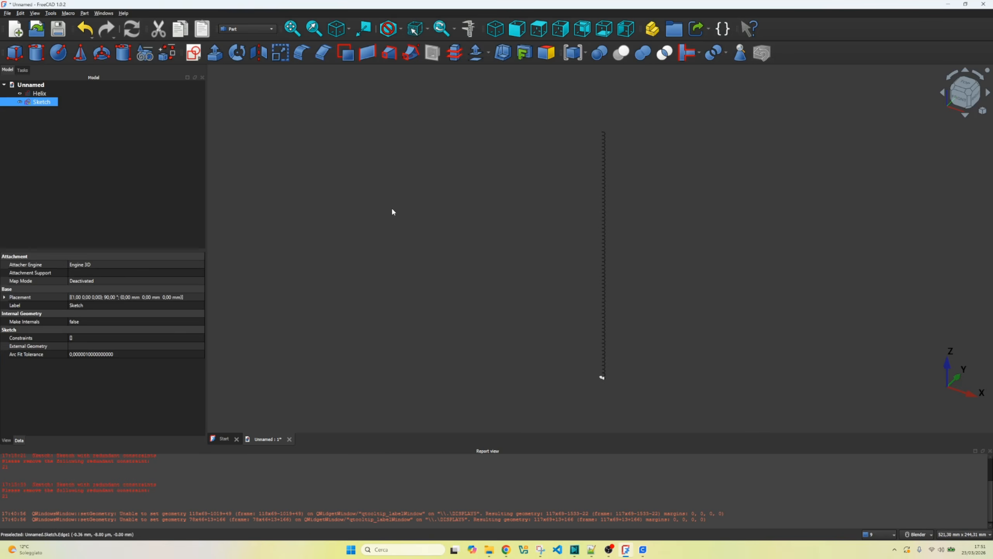
{"action": "left_click", "coordinate": [410, 58]}
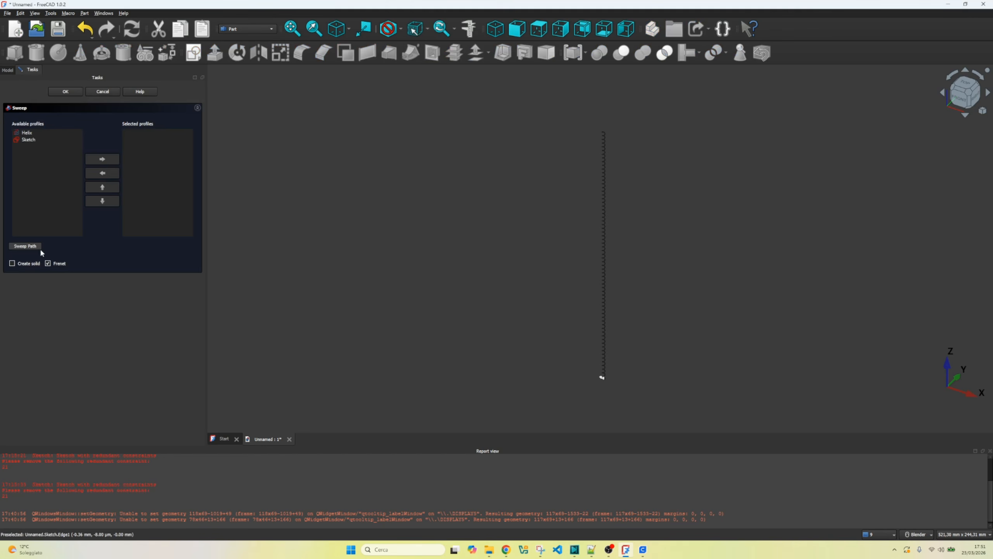
{"action": "left_click", "coordinate": [28, 139]}
{"action": "left_click", "coordinate": [103, 160]}
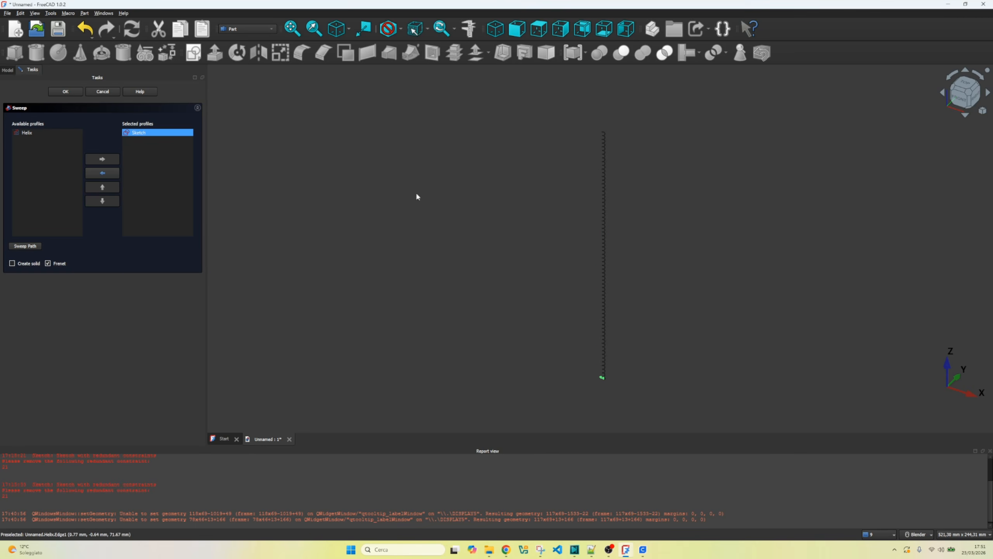
{"action": "left_click", "coordinate": [21, 246]}
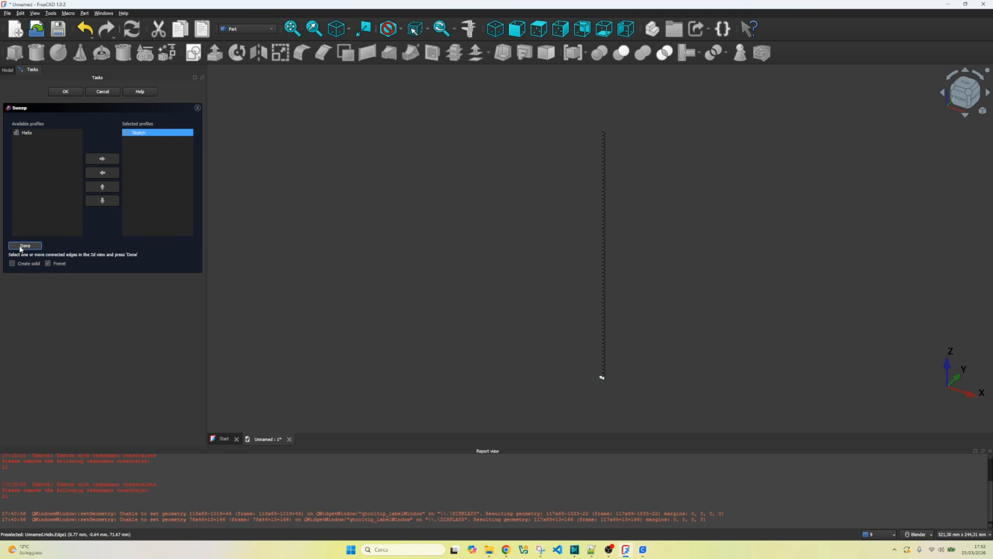
{"action": "left_click", "coordinate": [605, 191]}
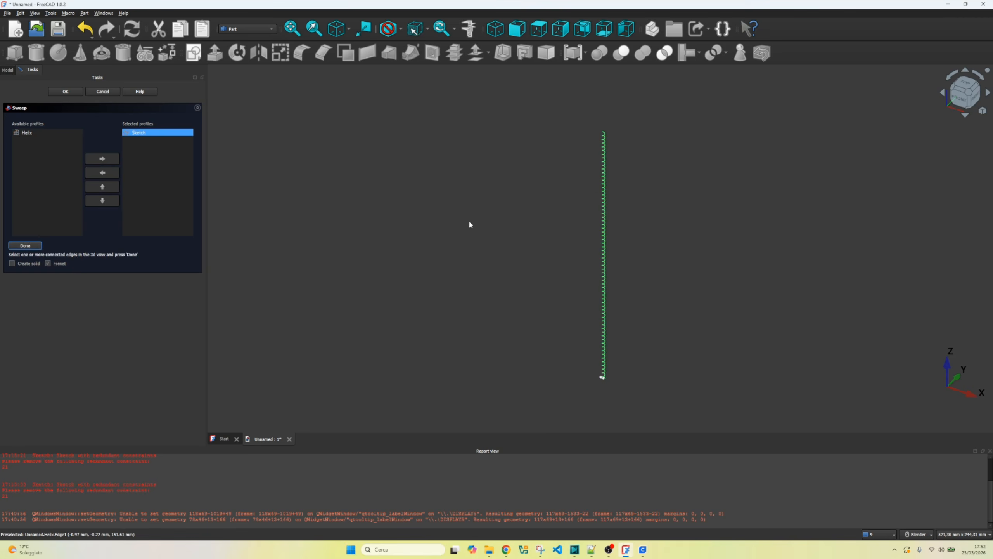
{"action": "left_click", "coordinate": [24, 248]}
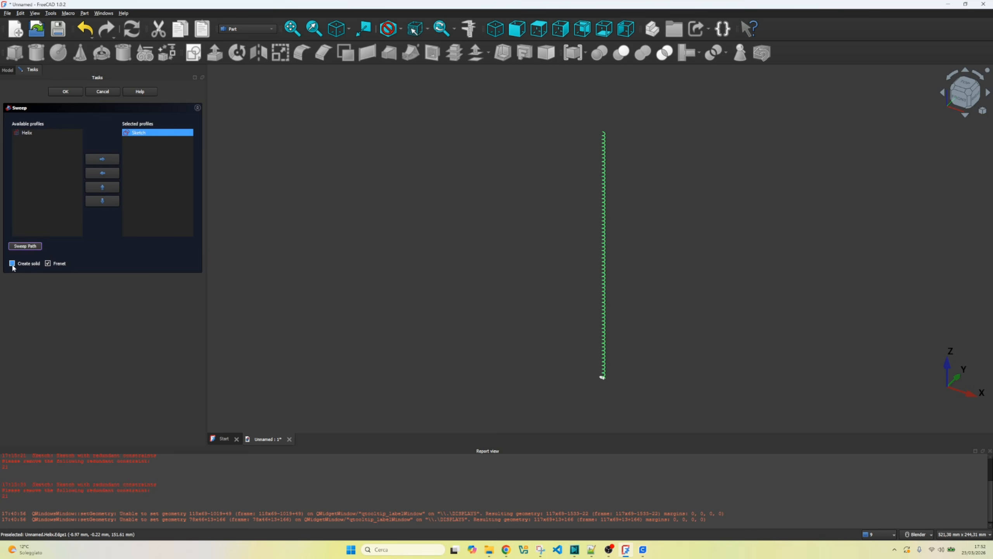
{"action": "left_click", "coordinate": [12, 264]}
{"action": "left_click", "coordinate": [65, 91]}
Set the height of the helix inside the sweep to 50 mm.
{"action": "middle_click_drag", "start_coordinate": [587, 288], "coordinate": [594, 244]}
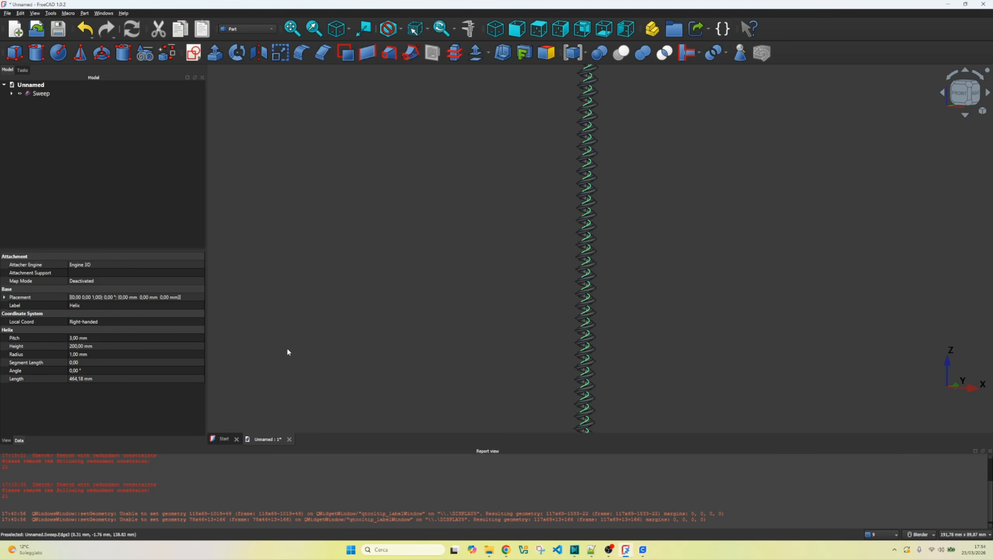
{"action": "left_click", "coordinate": [12, 94]}
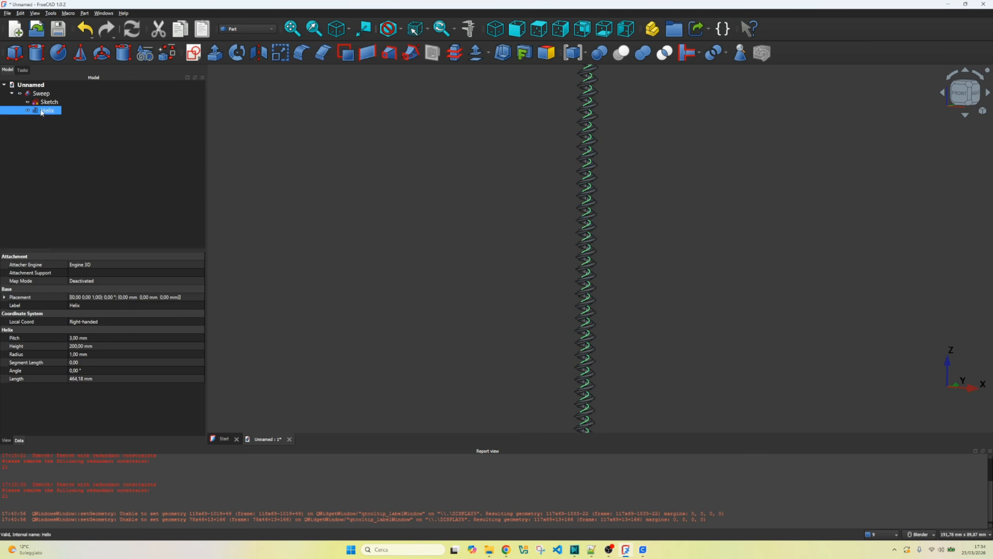
{"action": "left_click", "coordinate": [89, 347]}
{"action": "left_click", "coordinate": [73, 347]}
{"action": "left_click_drag", "start_coordinate": [75, 347], "coordinate": [70, 347]}
{"action": "type", "text": "5"}
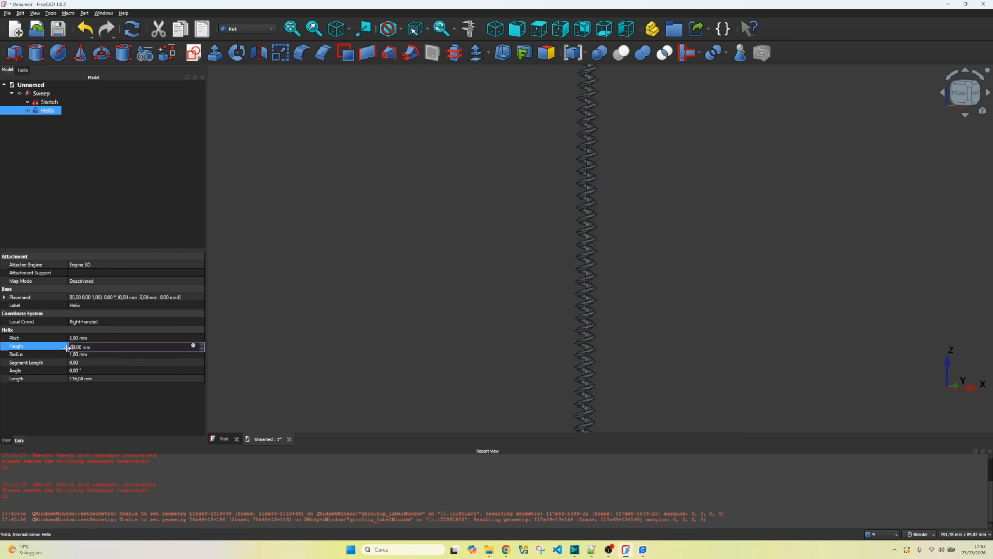
{"action": "left_click", "coordinate": [100, 337]}
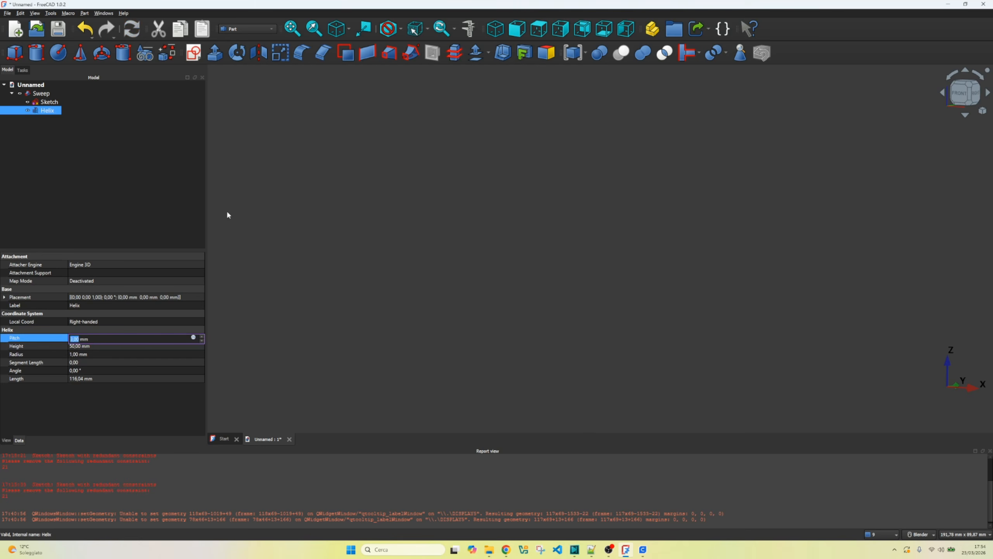
Add a cylinder at the origin as the core of the thread and set its height to 90 mm.
{"action": "scroll", "coordinate": [603, 254], "scroll_direction": "down", "scroll_amount": 5}
{"action": "scroll", "coordinate": [548, 330], "scroll_direction": "up", "scroll_amount": 3}
{"action": "scroll", "coordinate": [526, 279], "scroll_direction": "down", "scroll_amount": 3}
{"action": "scroll", "coordinate": [558, 288], "scroll_direction": "up", "scroll_amount": 5}
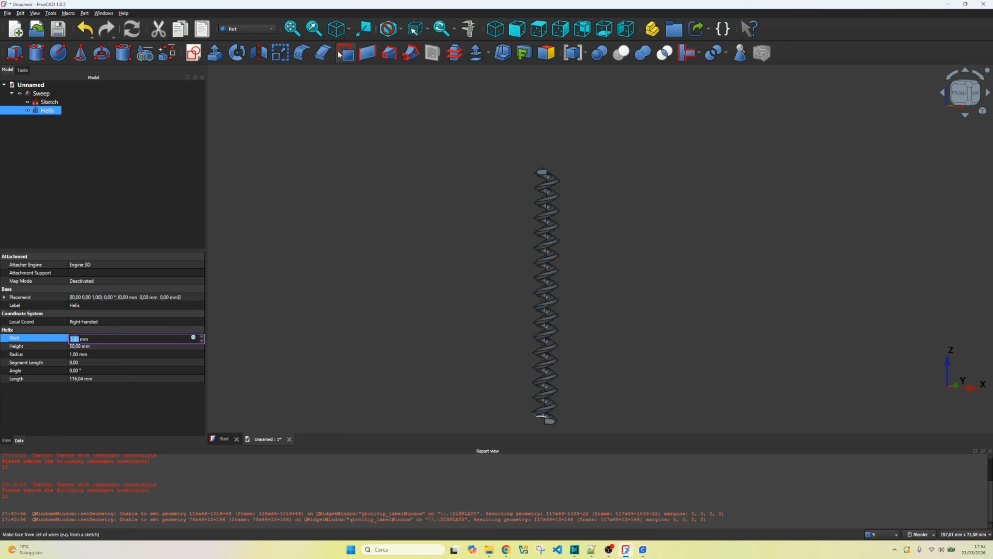
{"action": "left_click", "coordinate": [38, 53]}
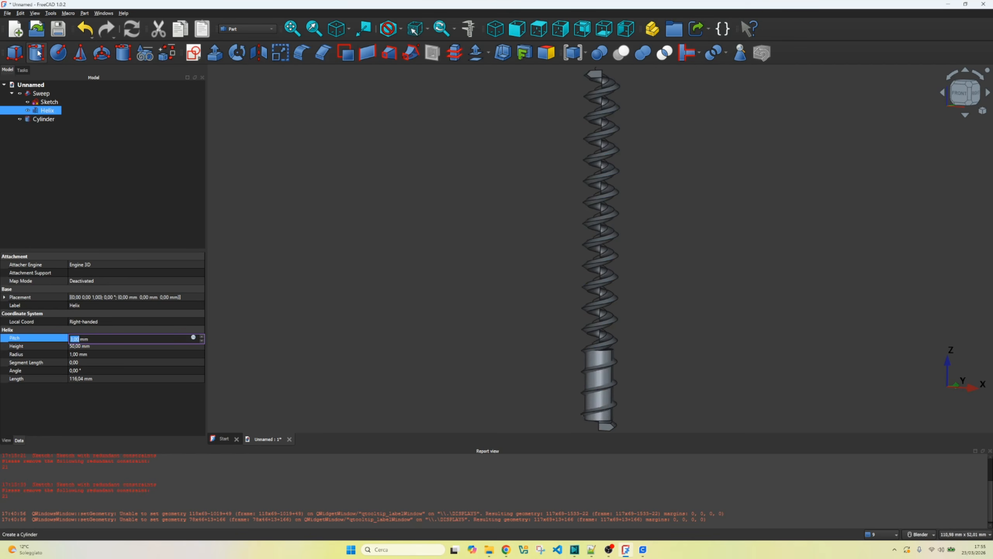
{"action": "left_click", "coordinate": [43, 119]}
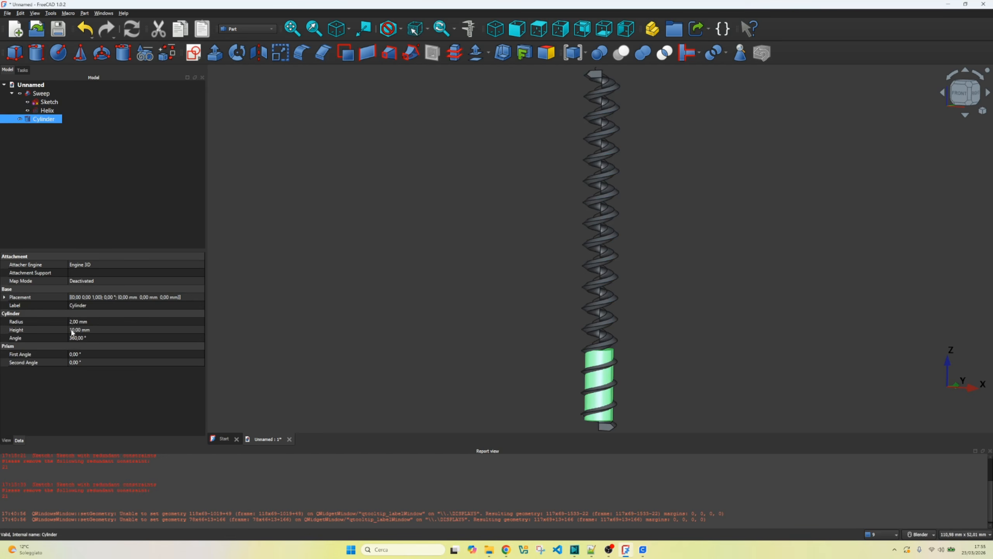
{"action": "left_click", "coordinate": [71, 329]}
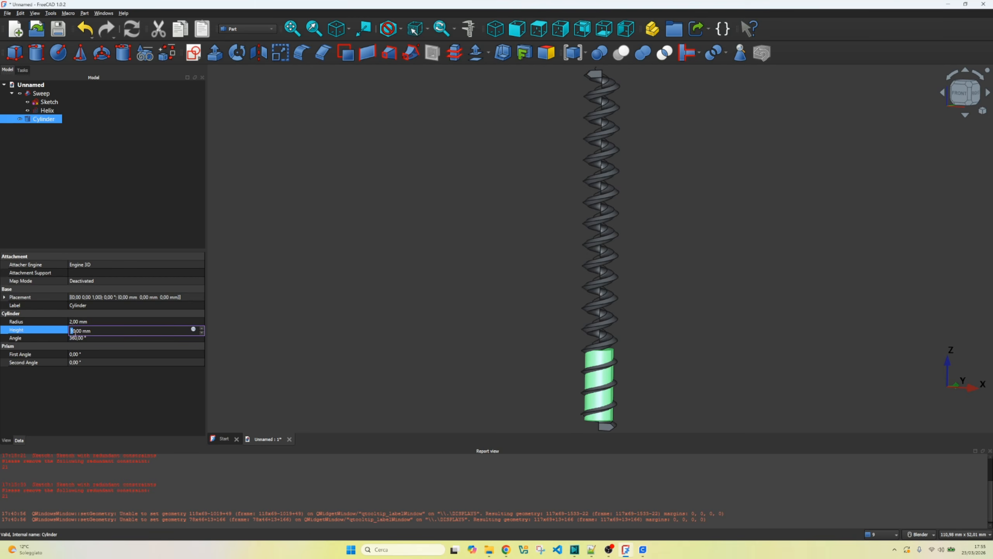
{"action": "type", "text": "3"}
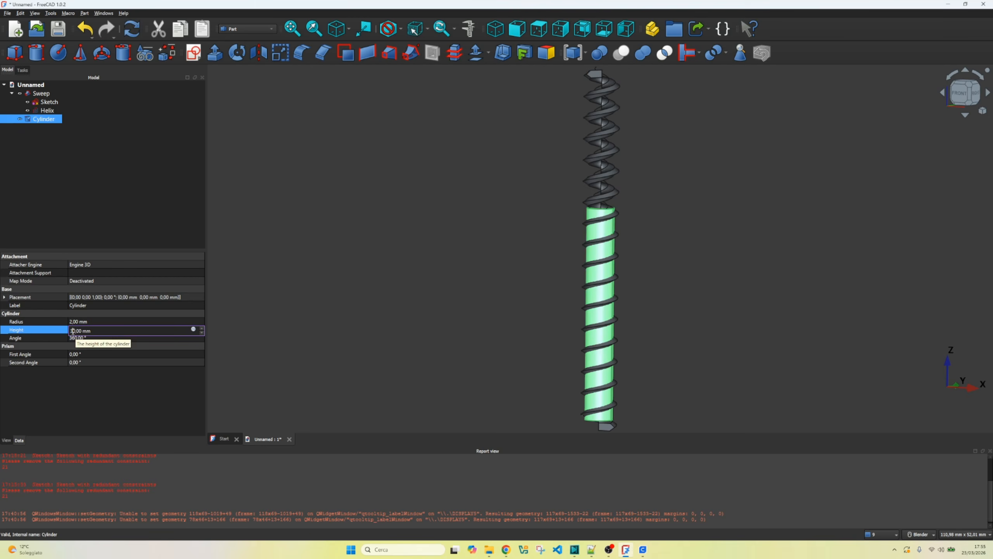
{"action": "left_click_drag", "start_coordinate": [73, 331], "coordinate": [72, 331]}
{"action": "type", "text": "9"}
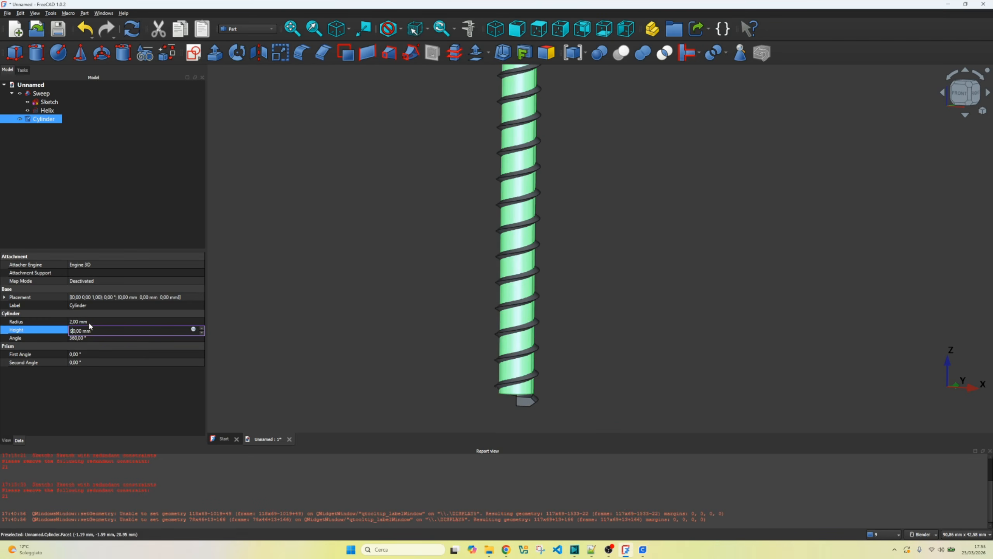
Set the radius of the core cylinder to 1.80 mm.
{"action": "left_click", "coordinate": [73, 322]}
{"action": "left_click_drag", "start_coordinate": [73, 322], "coordinate": [71, 322]}
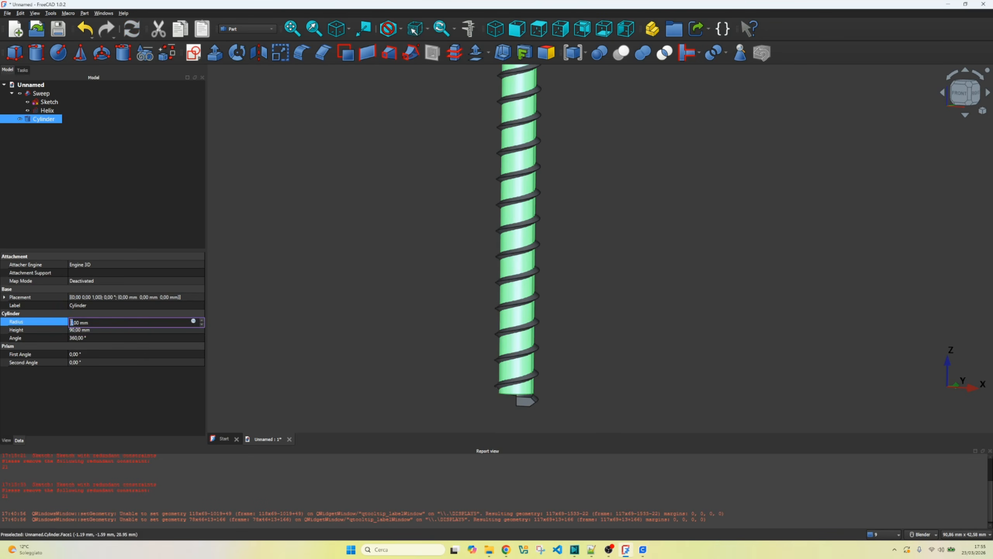
{"action": "type", "text": "1"}
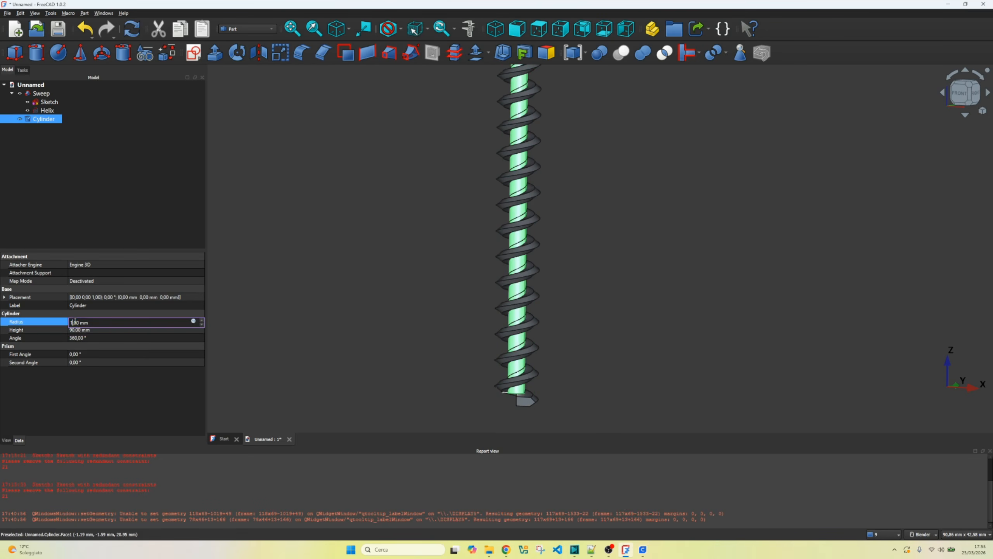
{"action": "left_click", "coordinate": [75, 322]}
{"action": "left_click", "coordinate": [572, 264]}
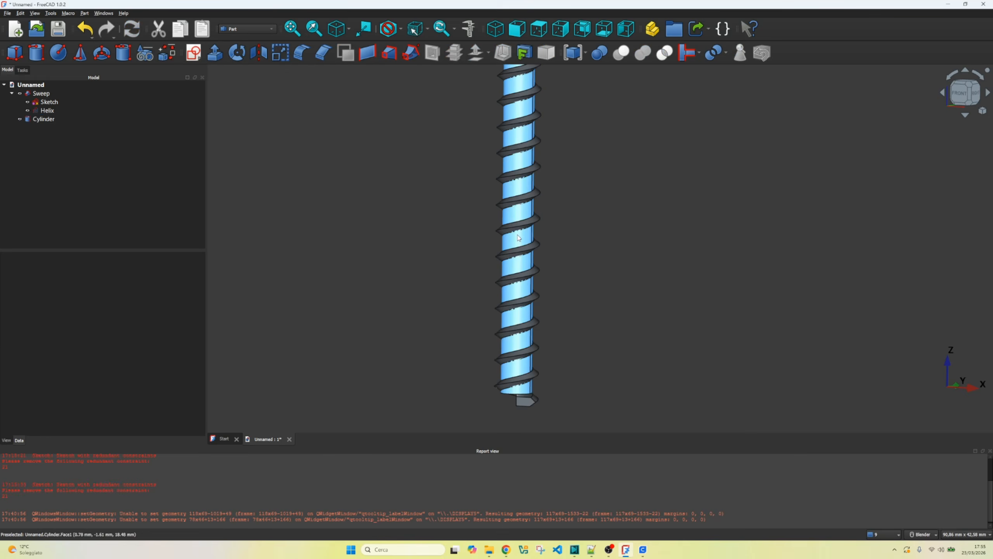
{"action": "scroll", "coordinate": [517, 281], "scroll_direction": "down", "scroll_amount": 1}
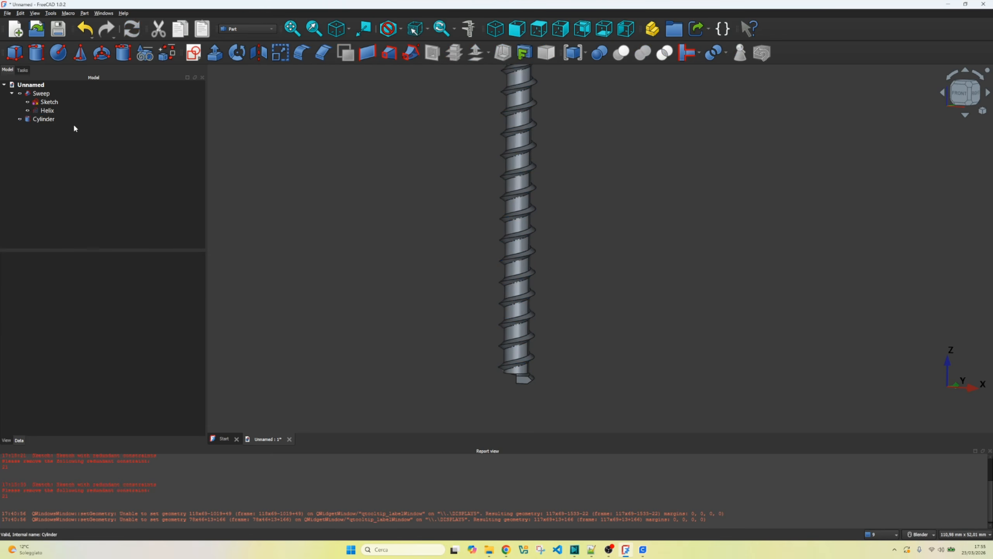
Set the pitch of the helix inside the sweep to 2 mm and check the tighter thread along the screw.
{"action": "left_click", "coordinate": [55, 111]}
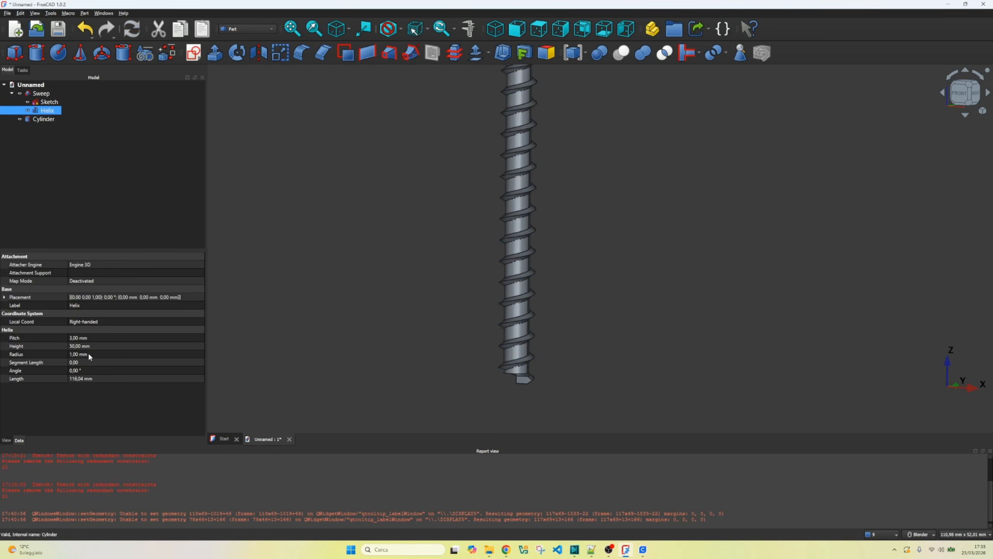
{"action": "left_click", "coordinate": [74, 338]}
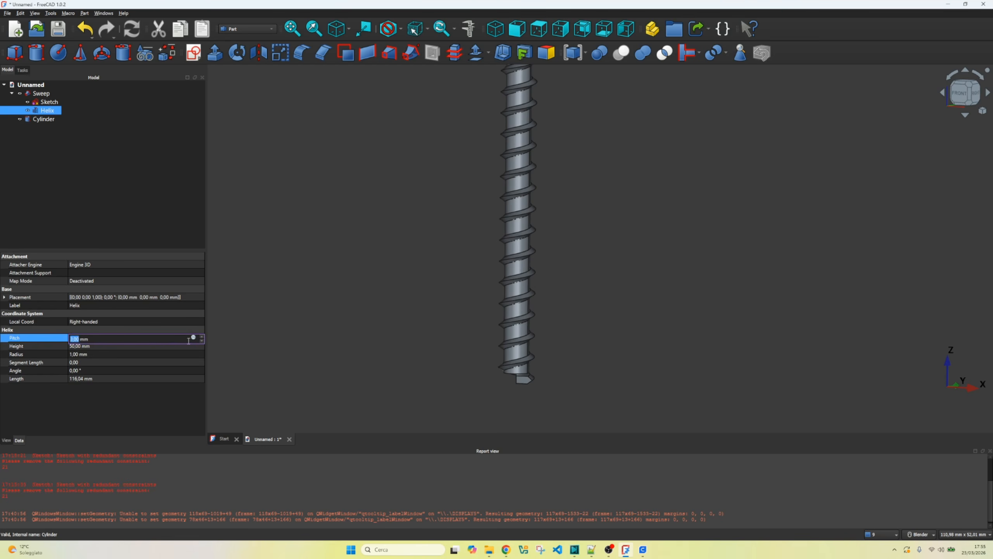
{"action": "left_click", "coordinate": [202, 343]}
{"action": "left_click", "coordinate": [146, 345]}
{"action": "scroll", "coordinate": [524, 250], "scroll_direction": "up", "scroll_amount": 4}
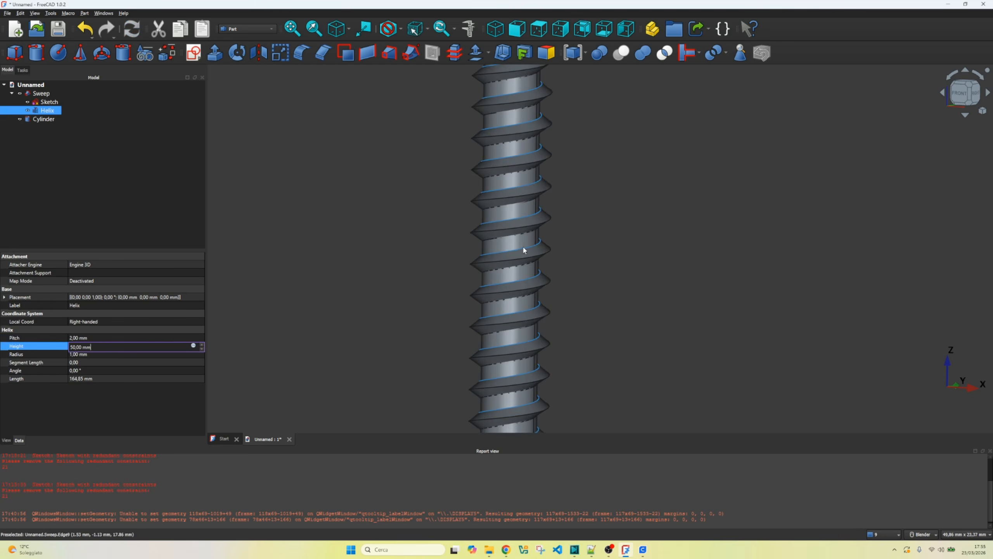
{"action": "middle_click_drag", "start_coordinate": [510, 247], "coordinate": [515, 231]}
{"action": "scroll", "coordinate": [516, 247], "scroll_direction": "down", "scroll_amount": 10}
{"action": "scroll", "coordinate": [516, 232], "scroll_direction": "up", "scroll_amount": 11}
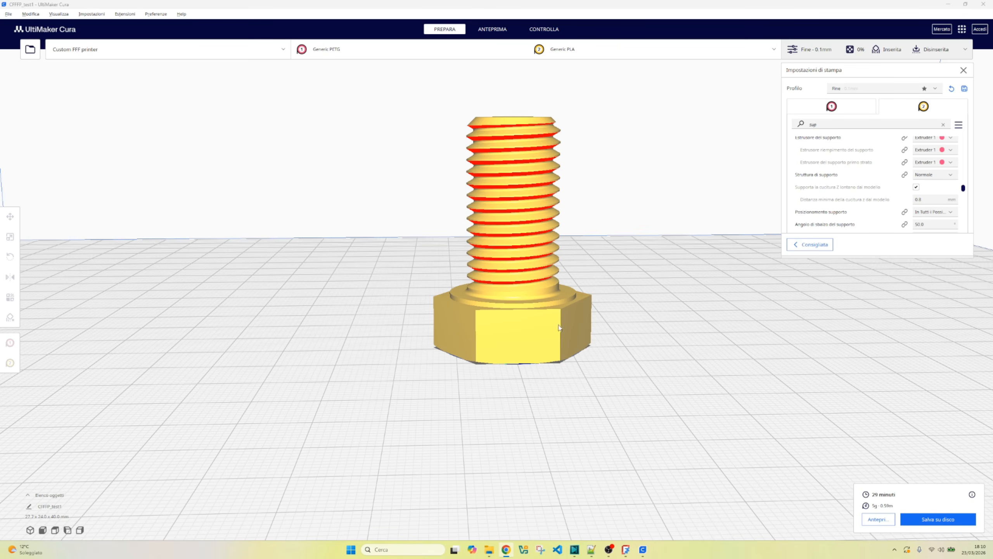
Switch to UltiMaker Cura and examine the bolt's thread overhangs in the prepared model and the supports in the layer preview.
{"action": "scroll", "coordinate": [479, 182], "scroll_direction": "up", "scroll_amount": 3}
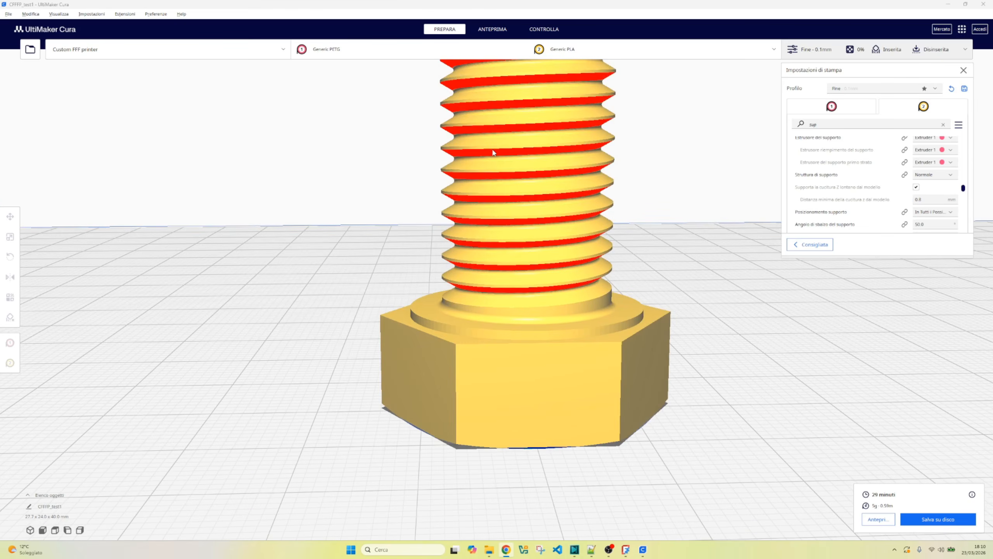
{"action": "scroll", "coordinate": [504, 196], "scroll_direction": "up", "scroll_amount": 3}
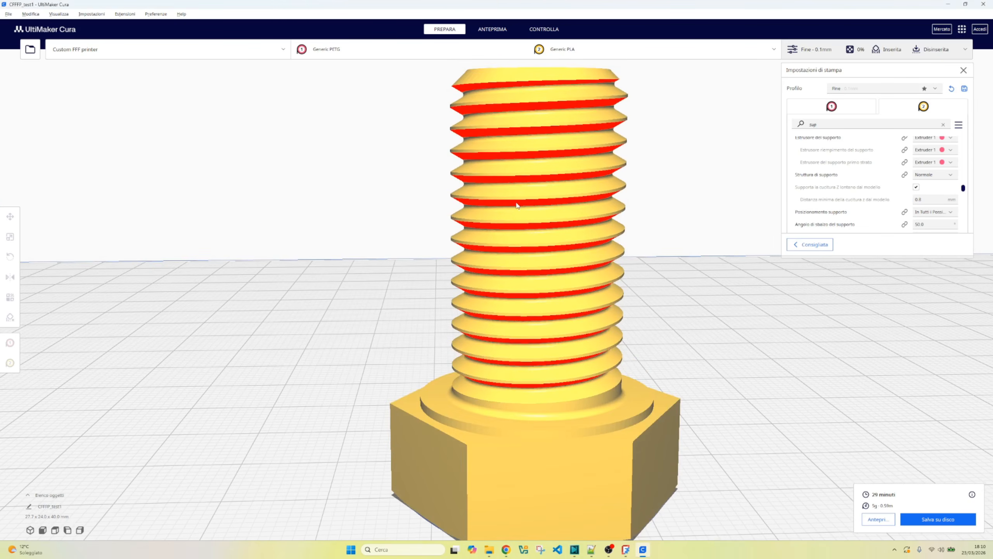
{"action": "right_click_drag", "start_coordinate": [515, 215], "coordinate": [512, 101]}
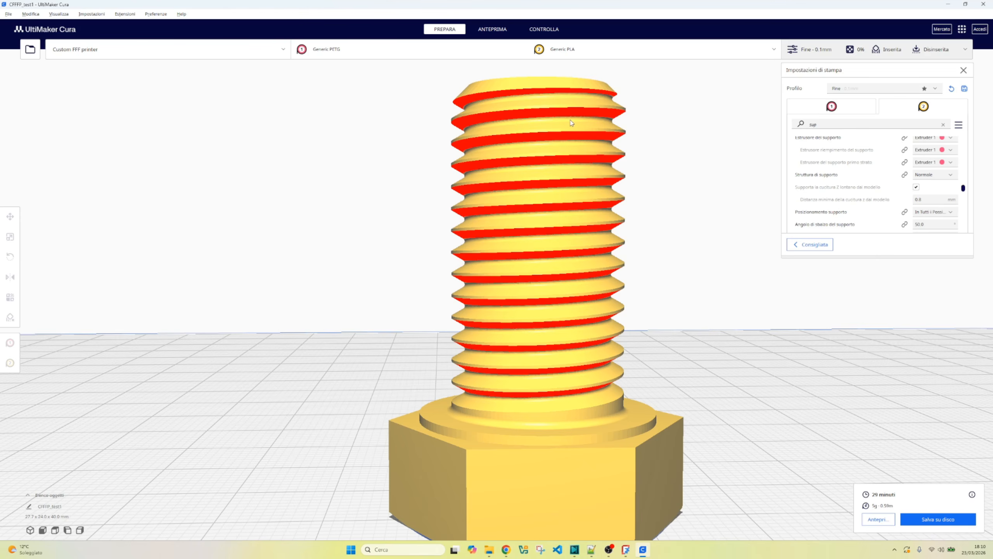
{"action": "left_click", "coordinate": [494, 30]}
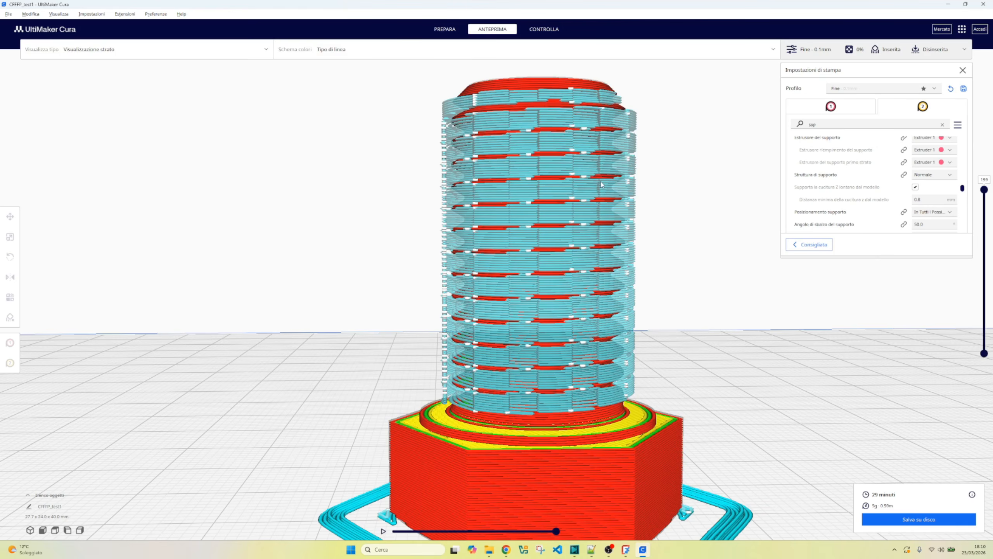
{"action": "mouse_move", "coordinate": [985, 195]}
{"action": "left_mouse_down"}
{"action": "mouse_move", "coordinate": [991, 310]}
{"action": "mouse_move", "coordinate": [985, 190]}
{"action": "left_mouse_up"}
{"action": "left_click", "coordinate": [444, 29]}
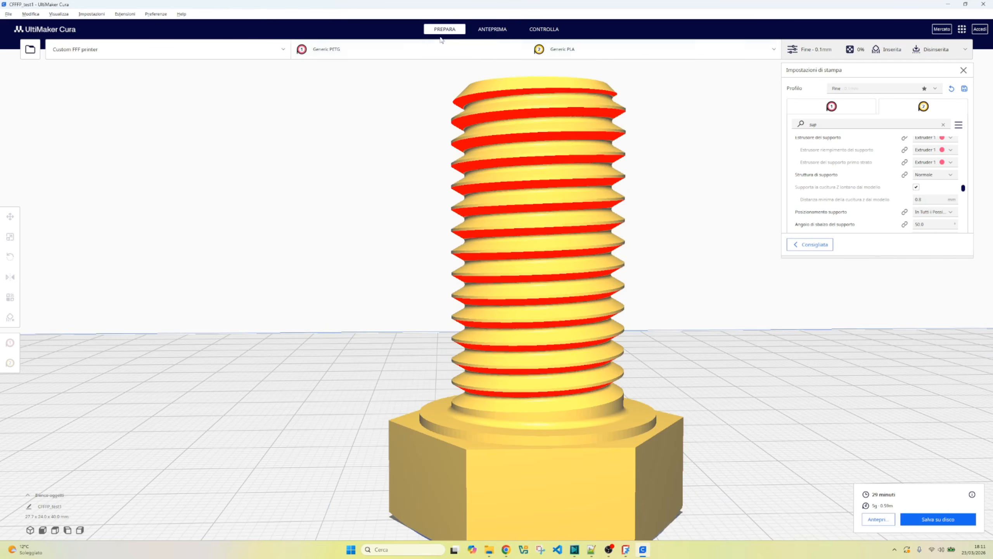
{"action": "scroll", "coordinate": [554, 194], "scroll_direction": "up", "scroll_amount": 2}
{"action": "scroll", "coordinate": [521, 199], "scroll_direction": "up", "scroll_amount": 3}
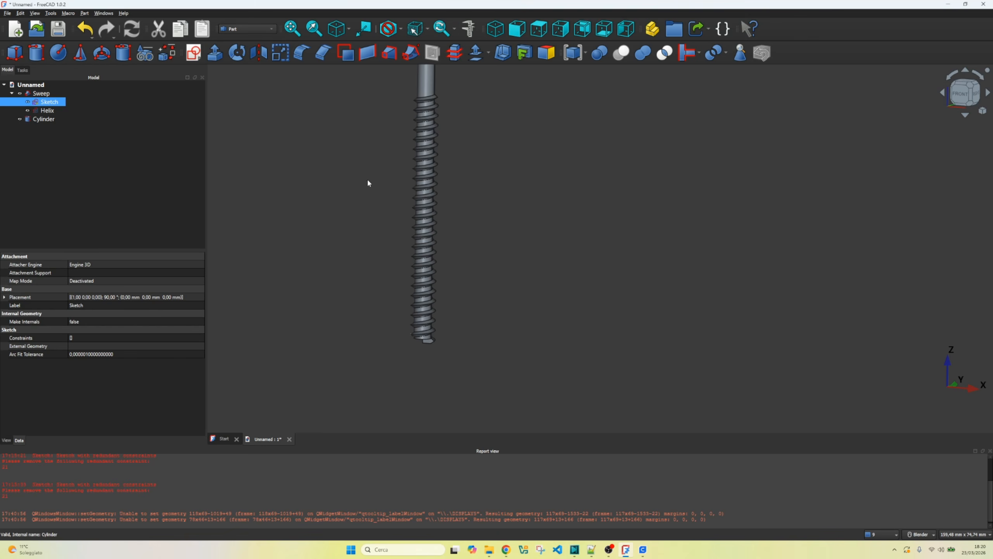
Switch to FreeCAD, hide the core cylinder and delete the upper slanted line at the tip of the thread profile sketch.
{"action": "left_click", "coordinate": [47, 121]}
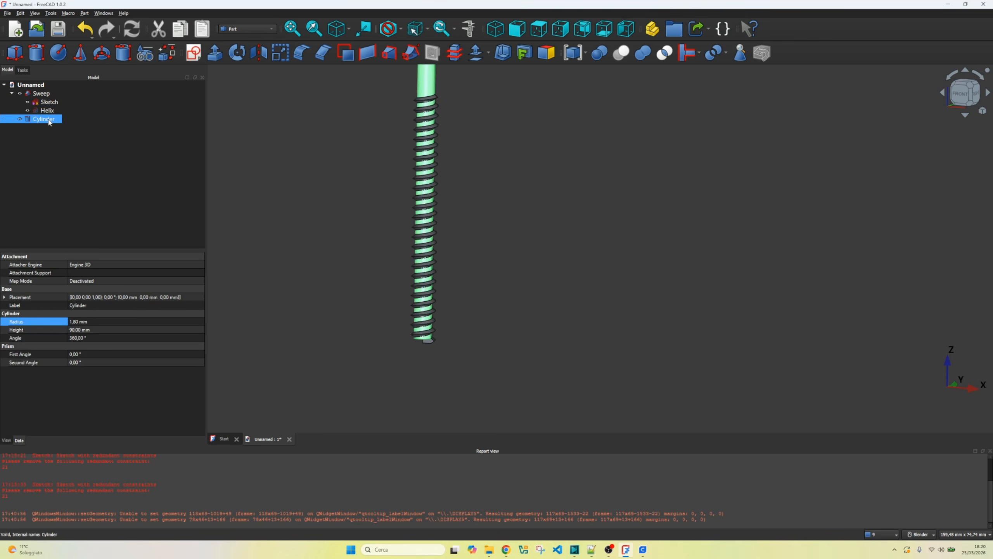
{"action": "key", "text": "space"}
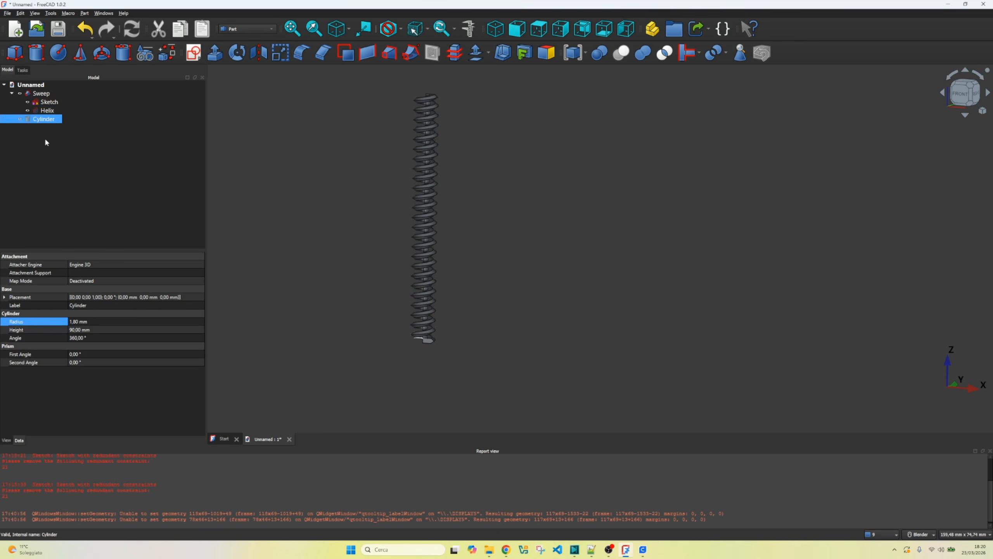
{"action": "double_click", "coordinate": [49, 103]}
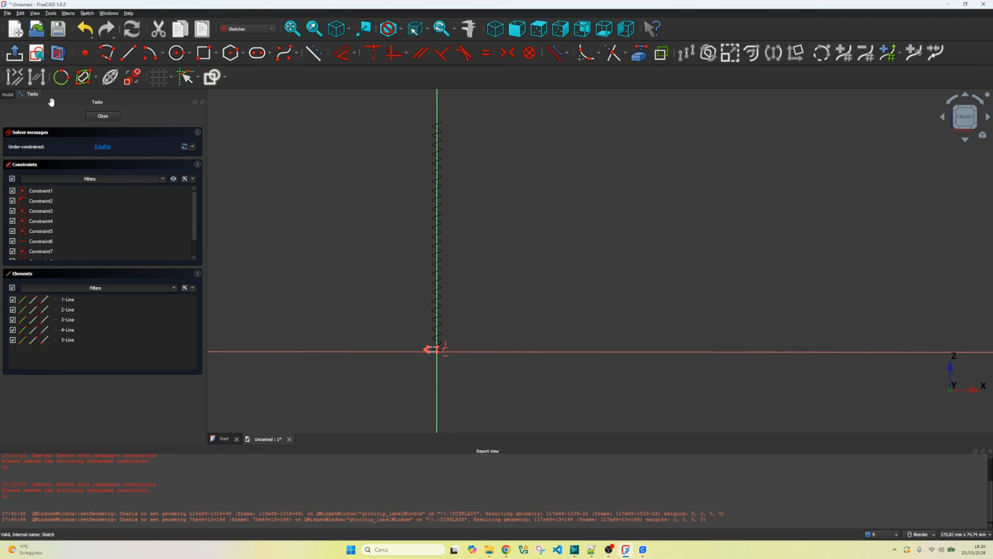
{"action": "scroll", "coordinate": [429, 357], "scroll_direction": "up", "scroll_amount": 10}
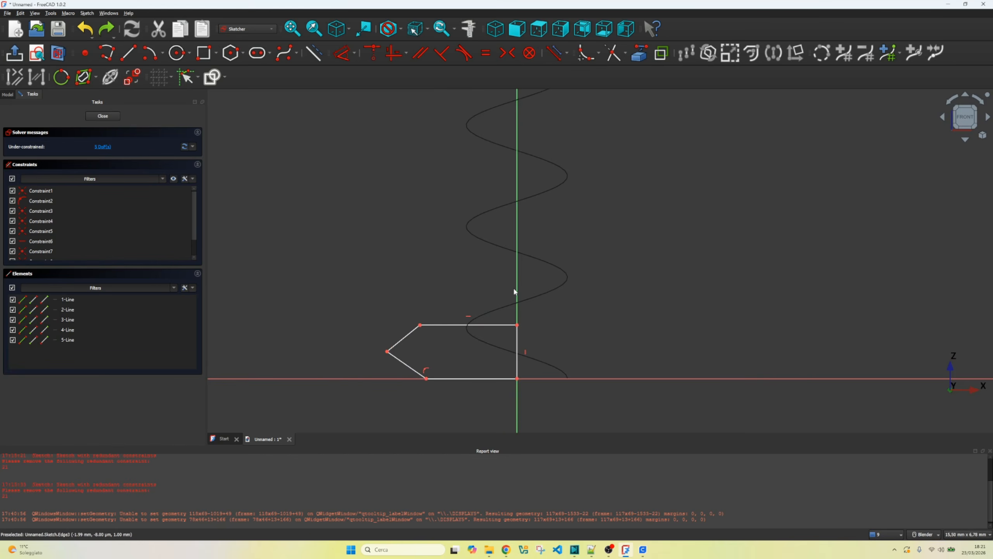
{"action": "left_click", "coordinate": [402, 342]}
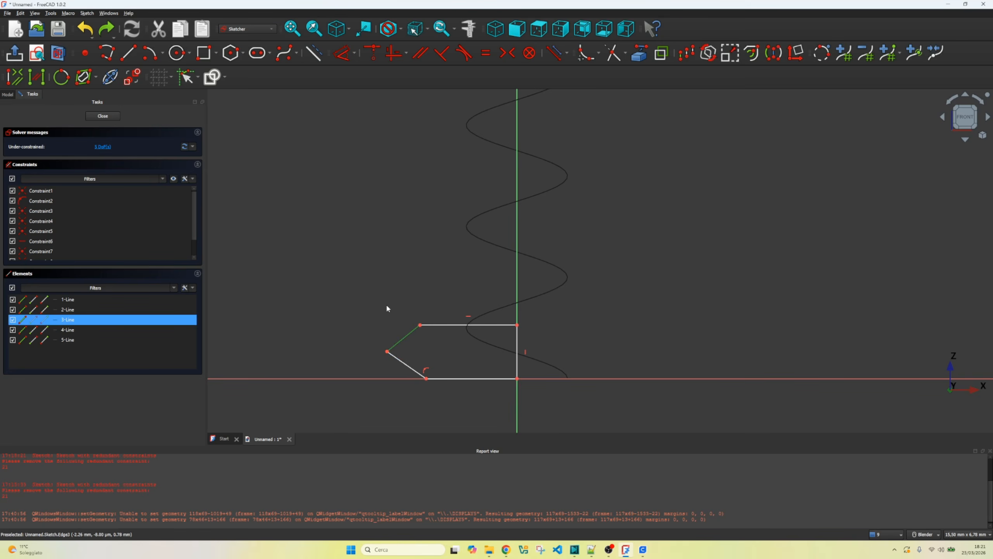
{"action": "key", "text": "Delete"}
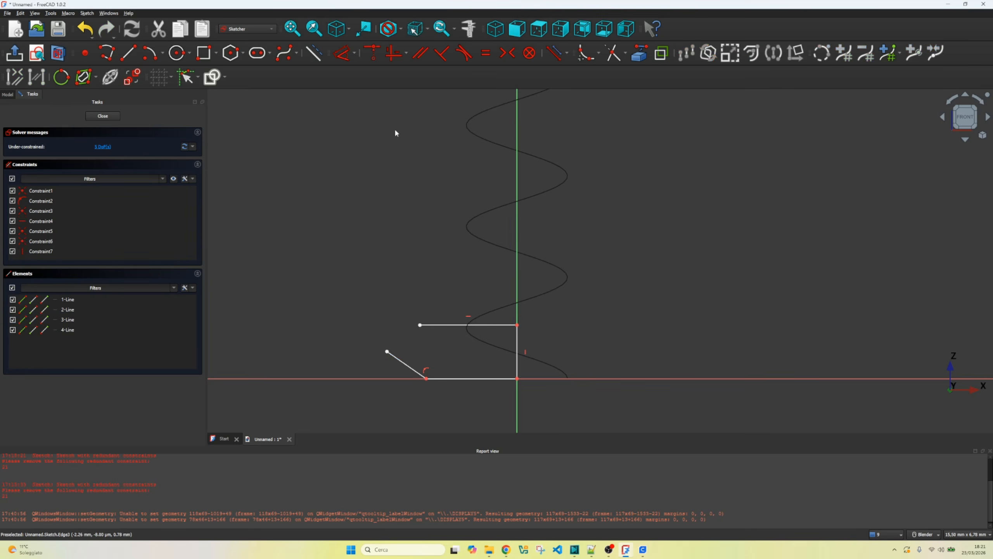
Join the profile's two open ends with a coincident constraint, reshape it into a four-sided profile with a single slanted underside, and finish the sketch.
{"action": "left_click", "coordinate": [419, 325]}
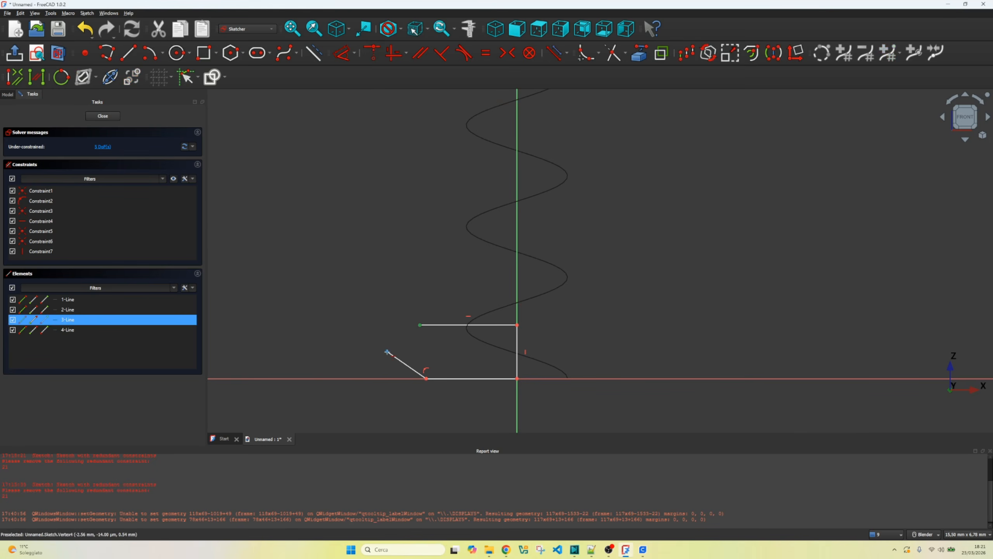
{"action": "left_click", "coordinate": [387, 352]}
{"action": "key", "text": "c"}
{"action": "left_click_drag", "start_coordinate": [427, 379], "coordinate": [428, 378]}
{"action": "left_click_drag", "start_coordinate": [421, 328], "coordinate": [392, 332]}
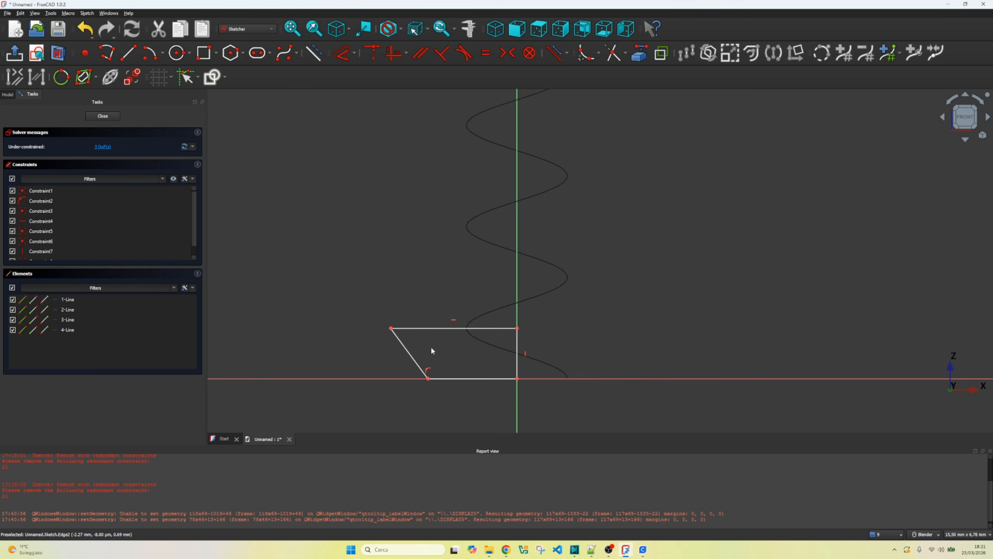
{"action": "left_click", "coordinate": [101, 116]}
Show the core cylinder again and set its radius to 1.50 mm.
{"action": "left_click", "coordinate": [44, 119]}
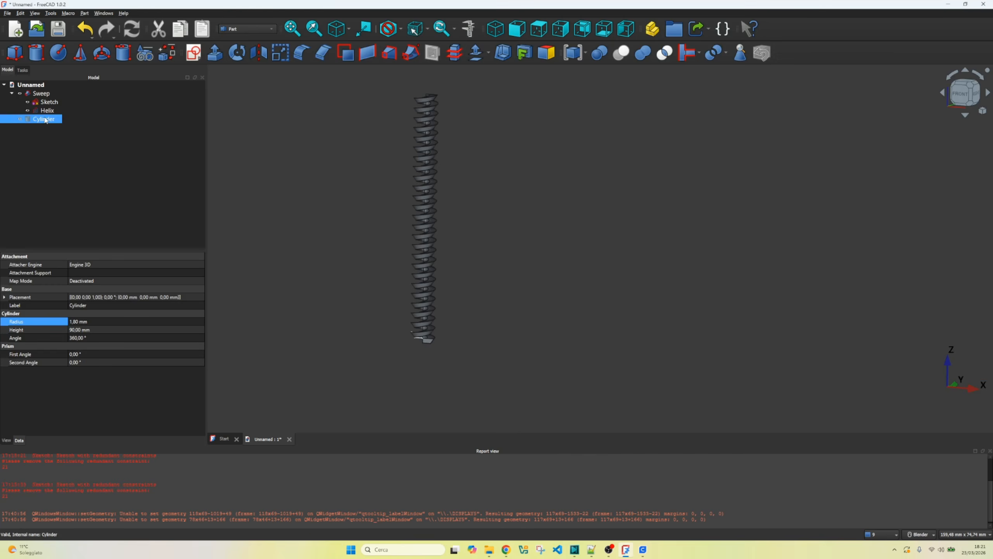
{"action": "key", "text": "space"}
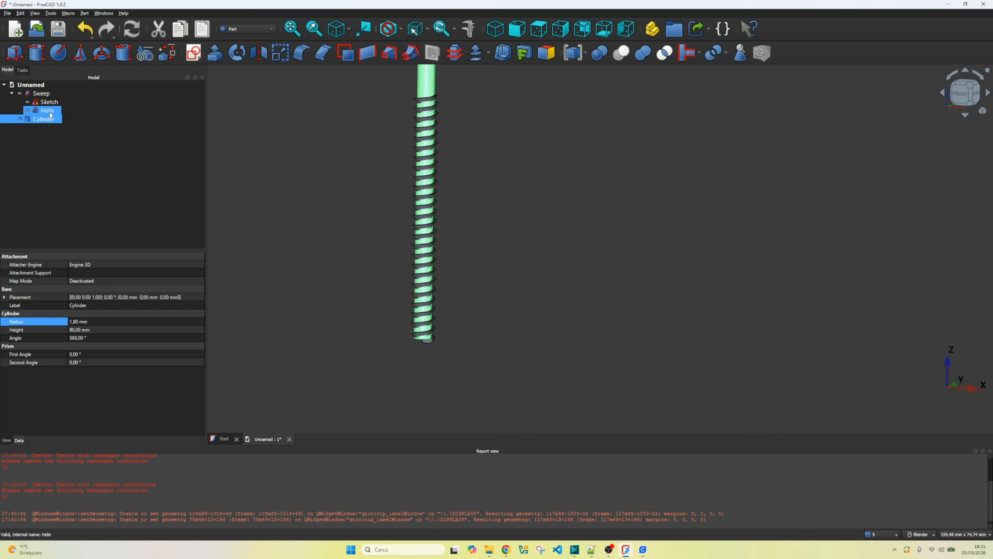
{"action": "left_click", "coordinate": [77, 322]}
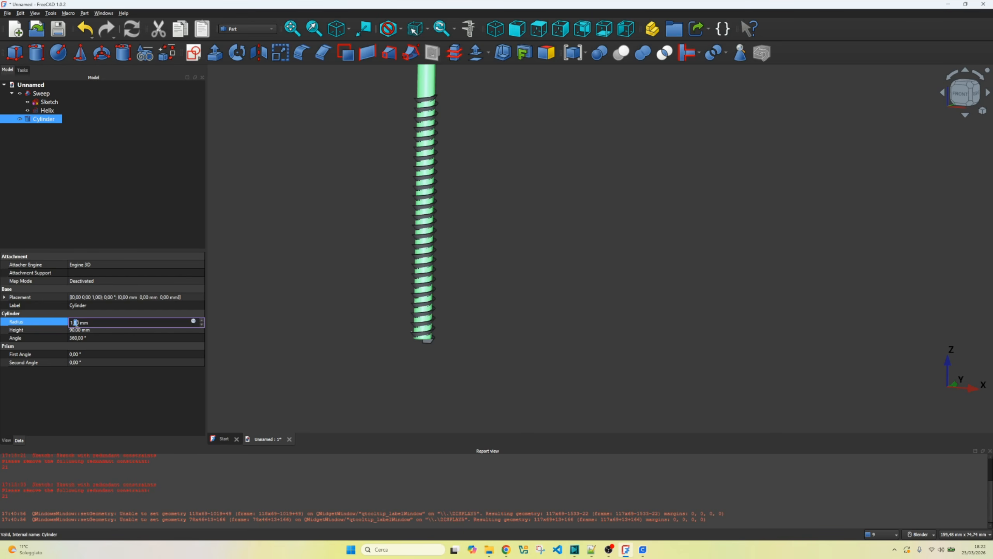
{"action": "type", "text": "2"}
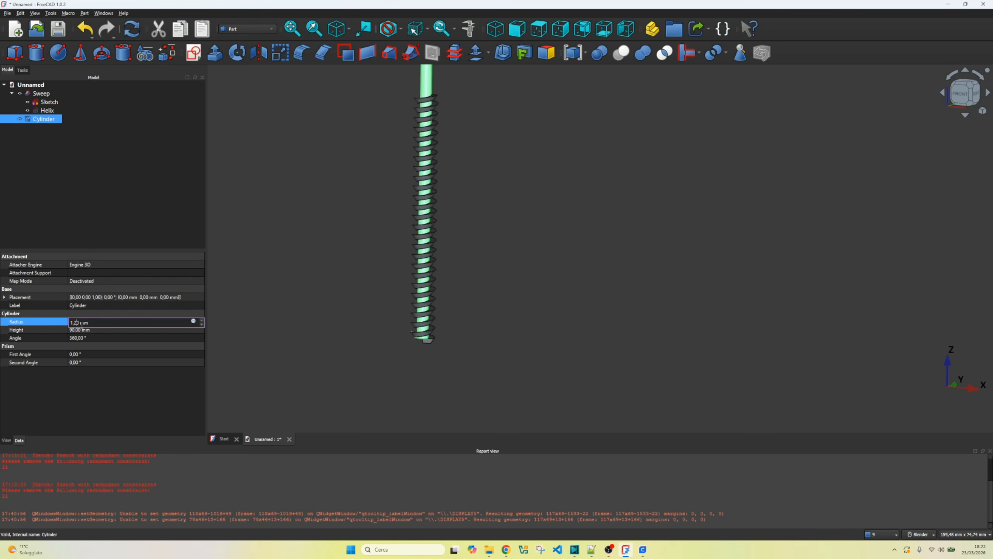
{"action": "key", "text": "BackSpace"}
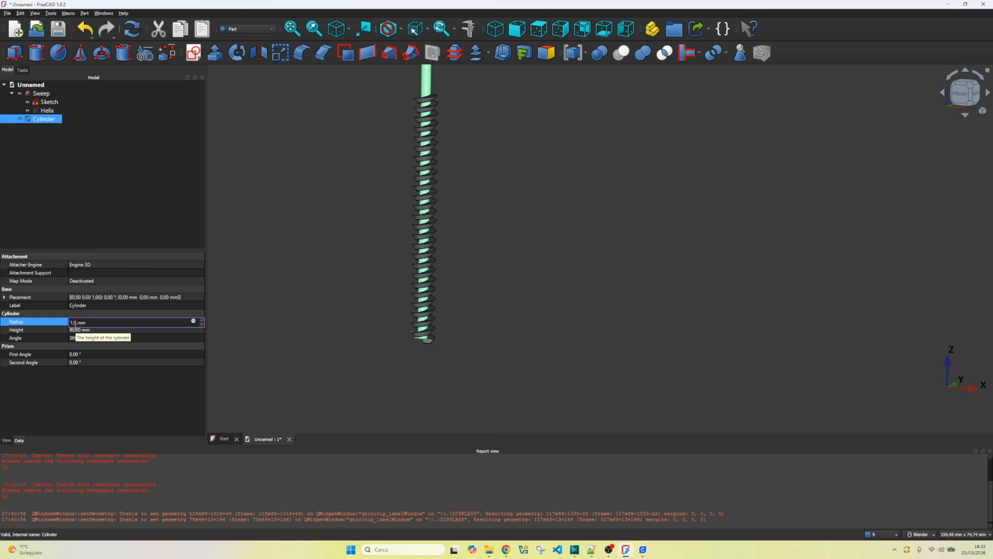
{"action": "type", "text": "5"}
{"action": "scroll", "coordinate": [448, 310], "scroll_direction": "up", "scroll_amount": 4}
{"action": "scroll", "coordinate": [732, 340], "scroll_direction": "down", "scroll_amount": 4}
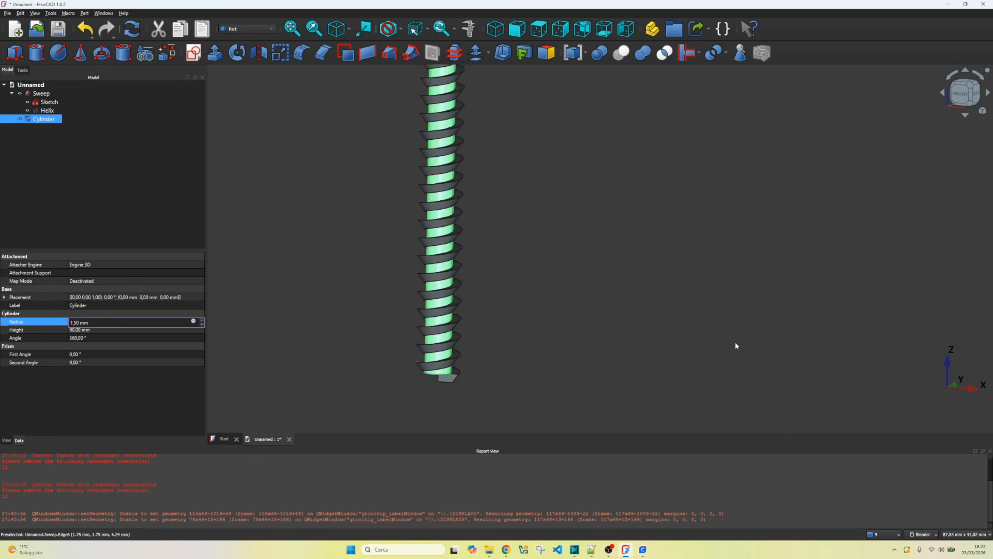
{"action": "scroll", "coordinate": [587, 337], "scroll_direction": "up", "scroll_amount": 5}
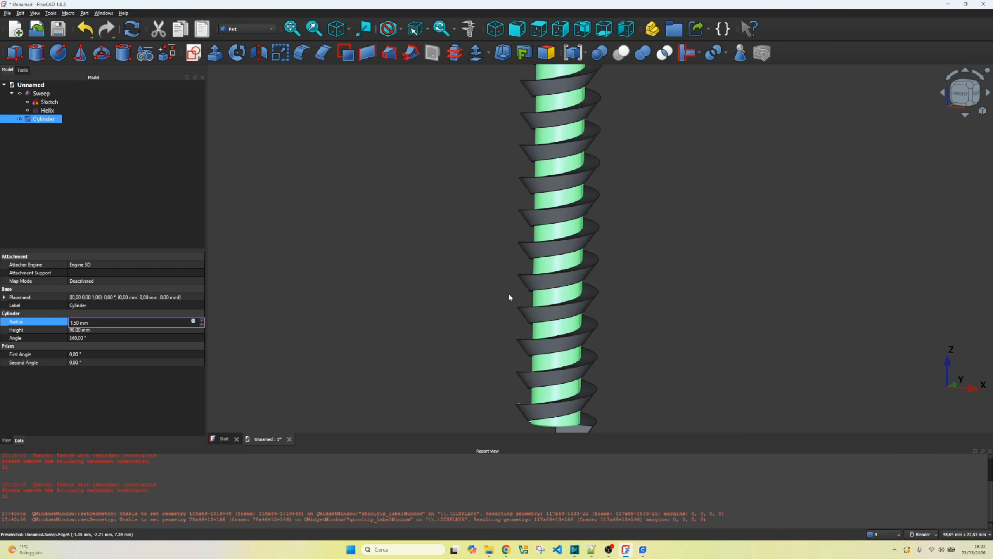
{"action": "scroll", "coordinate": [484, 274], "scroll_direction": "down", "scroll_amount": 3}
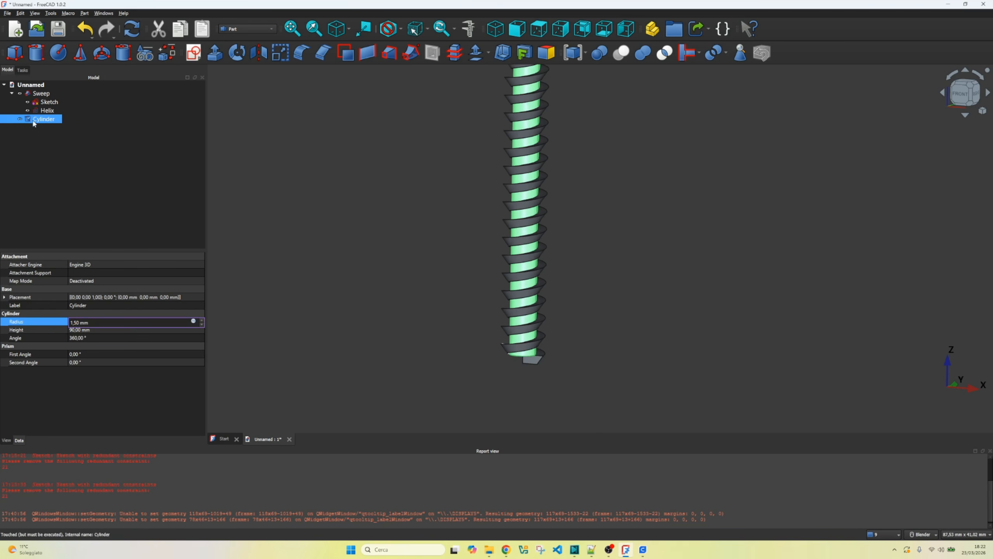
Add a second cylinder at the base of the screw, set its radius to 5 mm and move it -4.40 mm along Z.
{"action": "left_click", "coordinate": [38, 56]}
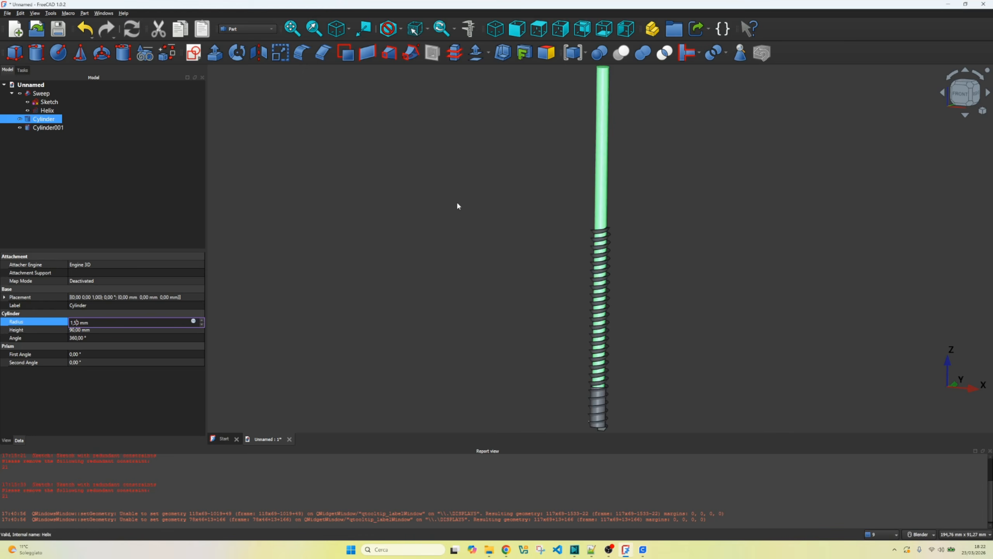
{"action": "left_click", "coordinate": [43, 131]}
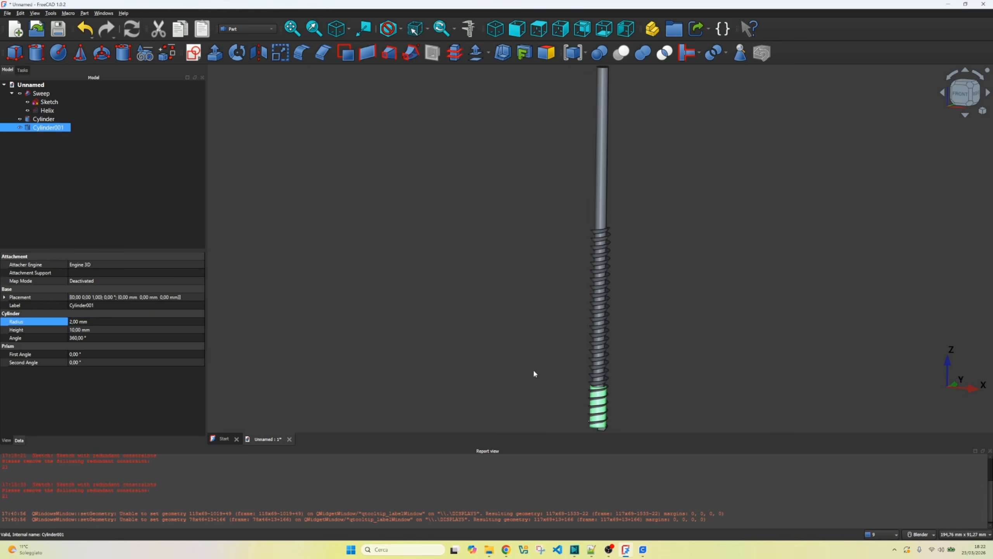
{"action": "left_click", "coordinate": [96, 323]}
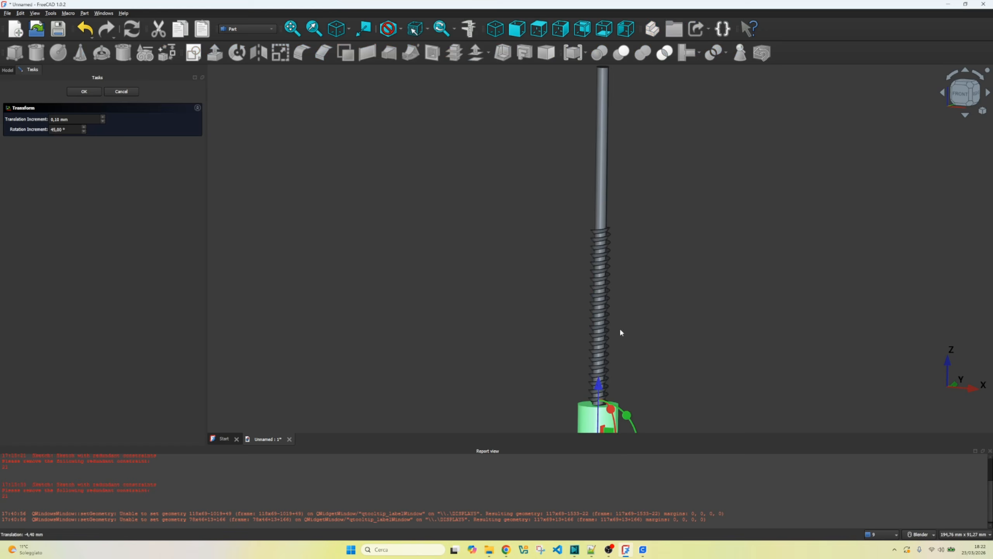
{"action": "scroll", "coordinate": [440, 273], "scroll_direction": "down", "scroll_amount": 4}
{"action": "scroll", "coordinate": [439, 273], "scroll_direction": "down", "scroll_amount": 1}
{"action": "scroll", "coordinate": [523, 379], "scroll_direction": "up", "scroll_amount": 8}
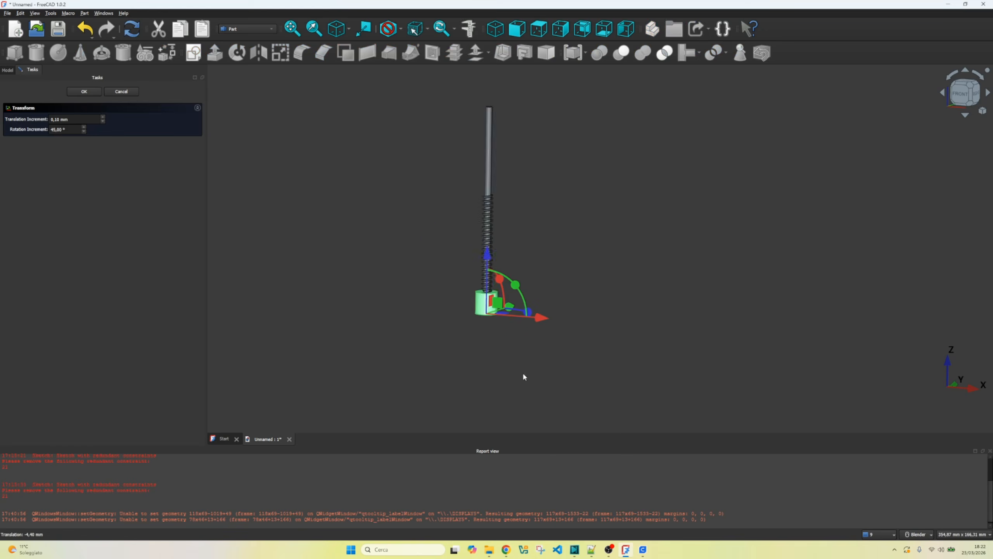
{"action": "left_click", "coordinate": [84, 92]}
Export the thread sweep and both cylinders together as a model file for slicing.
{"action": "left_click", "coordinate": [29, 95]}
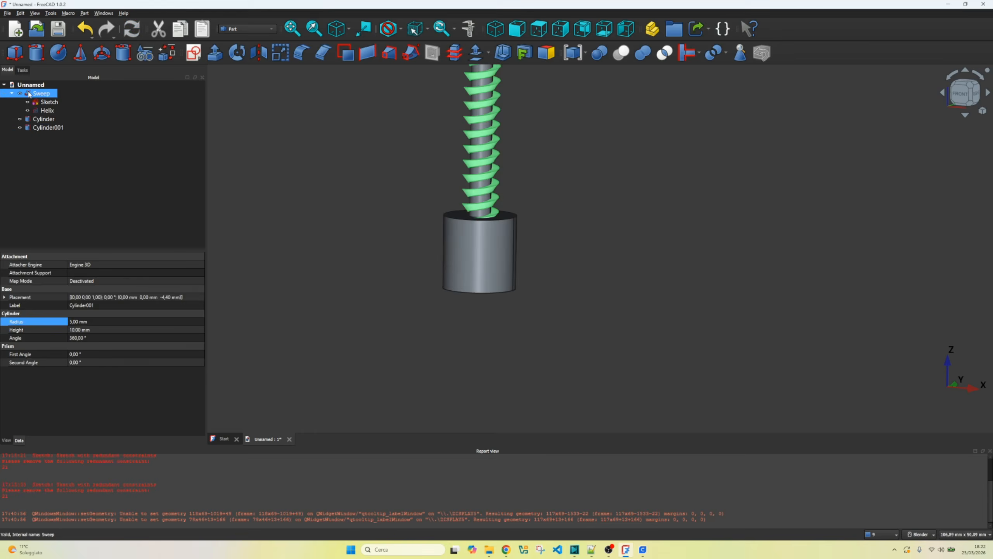
{"action": "left_click", "coordinate": [51, 128], "text": "shift"}
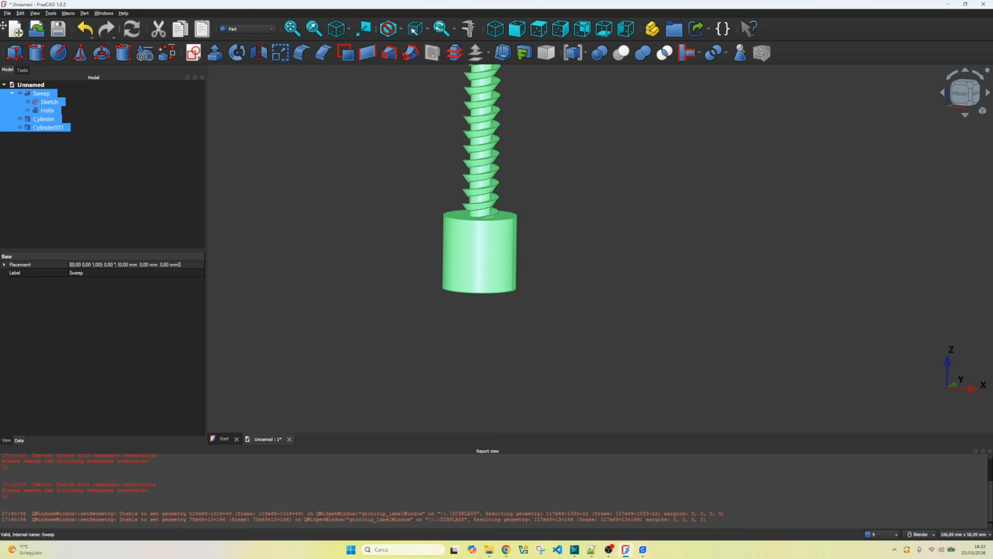
{"action": "left_click", "coordinate": [7, 13]}
{"action": "left_click", "coordinate": [31, 130]}
{"action": "left_click", "coordinate": [91, 78]}
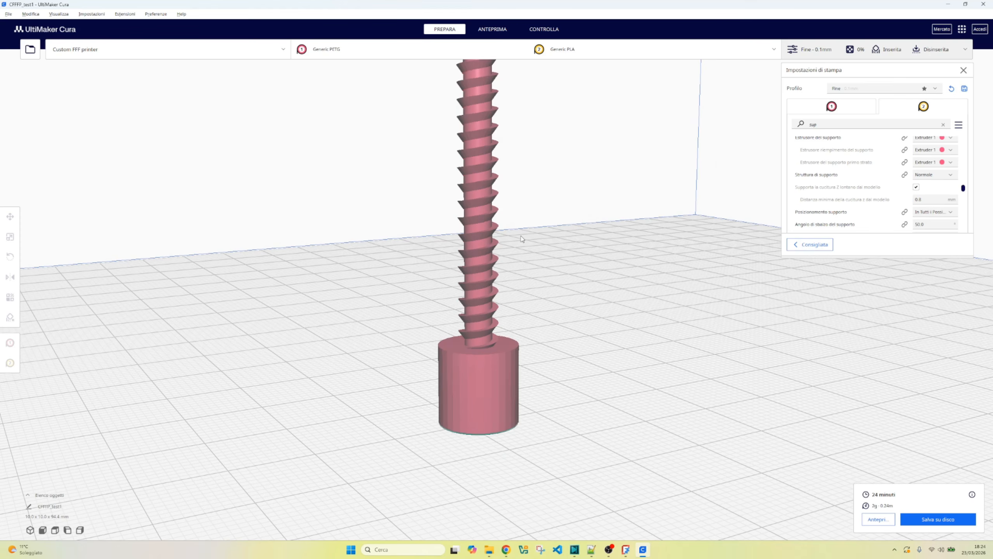
Switch to UltiMaker Cura and examine the sliced screw's thread and inner layers in the layer preview.
{"action": "left_click", "coordinate": [492, 30]}
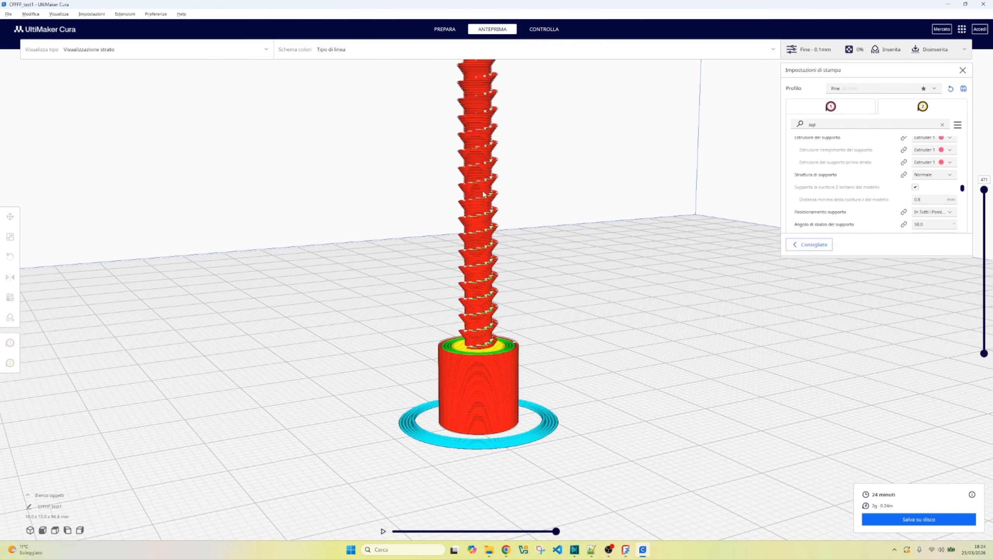
{"action": "scroll", "coordinate": [487, 188], "scroll_direction": "up", "scroll_amount": 3}
{"action": "scroll", "coordinate": [493, 203], "scroll_direction": "up", "scroll_amount": 1}
{"action": "right_click_drag", "start_coordinate": [504, 177], "coordinate": [472, 188]}
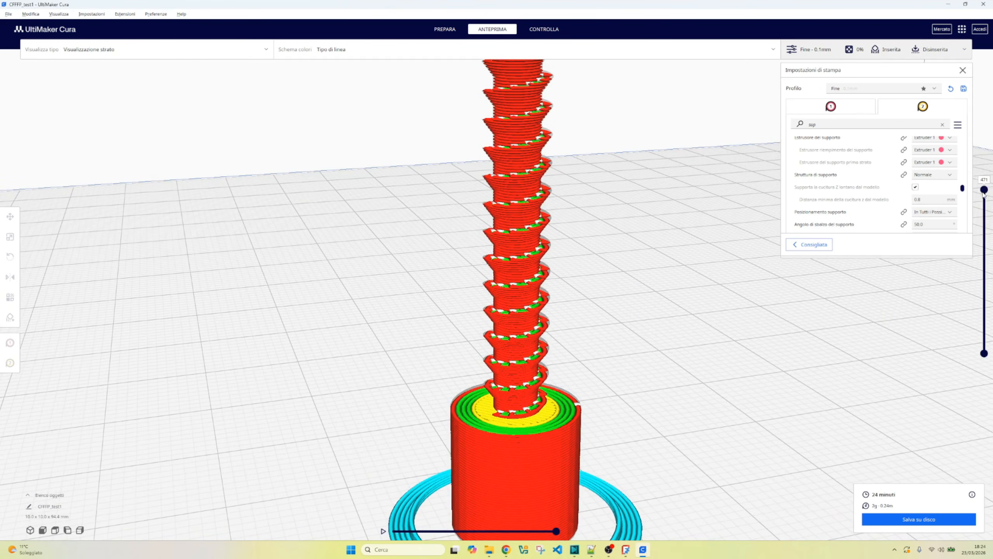
{"action": "left_click_drag", "start_coordinate": [984, 191], "coordinate": [985, 274]}
{"action": "scroll", "coordinate": [470, 335], "scroll_direction": "down", "scroll_amount": 5}
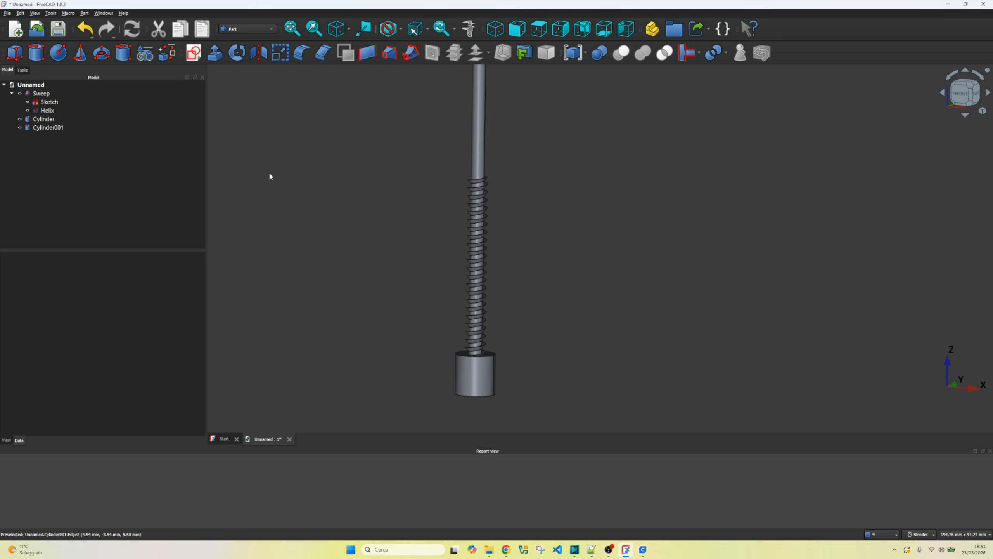
Switch to FreeCAD and hide the head cylinder and the core cylinder.
{"action": "left_click", "coordinate": [55, 129]}
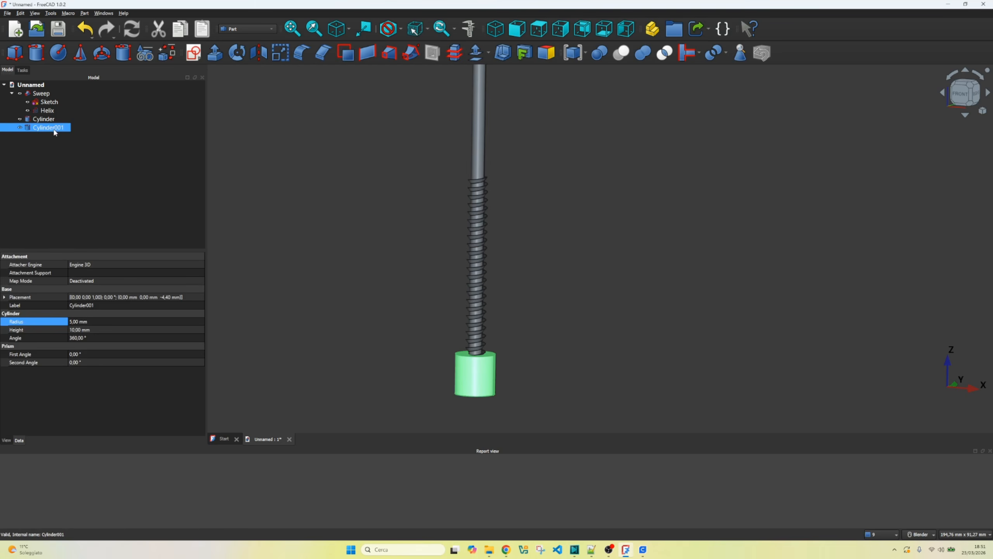
{"action": "key", "text": "space"}
{"action": "left_click", "coordinate": [44, 120]}
{"action": "key", "text": "space"}
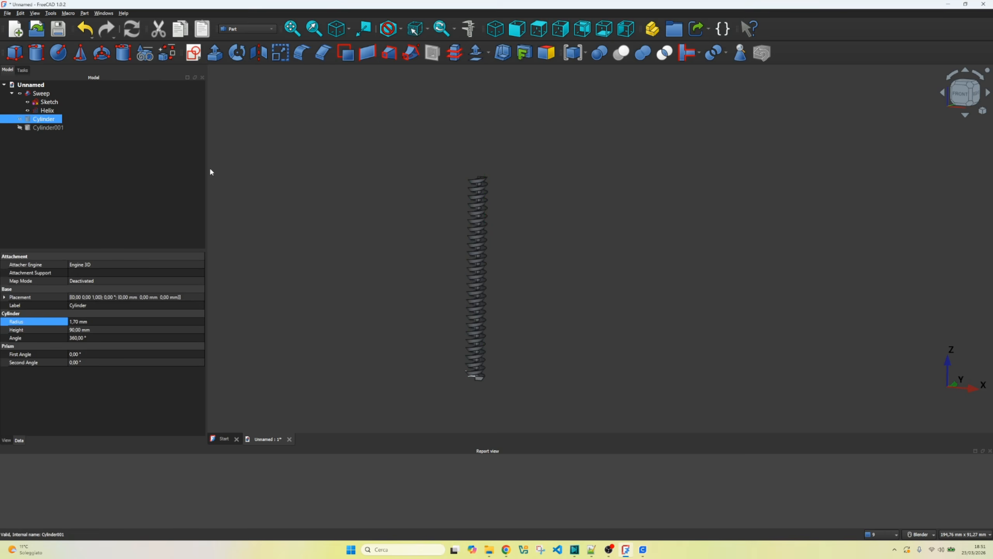
Open the thread profile sketch, reshape it into a rectangle extending about 3.5 mm from the axis and constrain its outer edge vertically.
{"action": "double_click", "coordinate": [49, 102]}
{"action": "scroll", "coordinate": [516, 335], "scroll_direction": "up", "scroll_amount": 2}
{"action": "scroll", "coordinate": [516, 333], "scroll_direction": "up", "scroll_amount": 5}
{"action": "scroll", "coordinate": [476, 338], "scroll_direction": "down", "scroll_amount": 7}
{"action": "scroll", "coordinate": [485, 384], "scroll_direction": "up", "scroll_amount": 8}
{"action": "scroll", "coordinate": [498, 293], "scroll_direction": "down", "scroll_amount": 2}
{"action": "scroll", "coordinate": [457, 241], "scroll_direction": "up", "scroll_amount": 2}
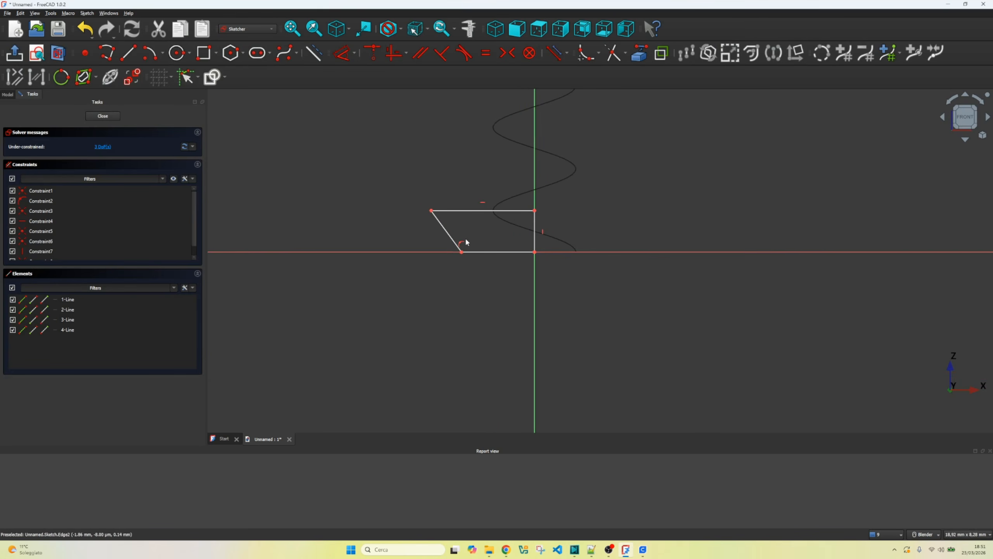
{"action": "scroll", "coordinate": [457, 233], "scroll_direction": "up", "scroll_amount": 1}
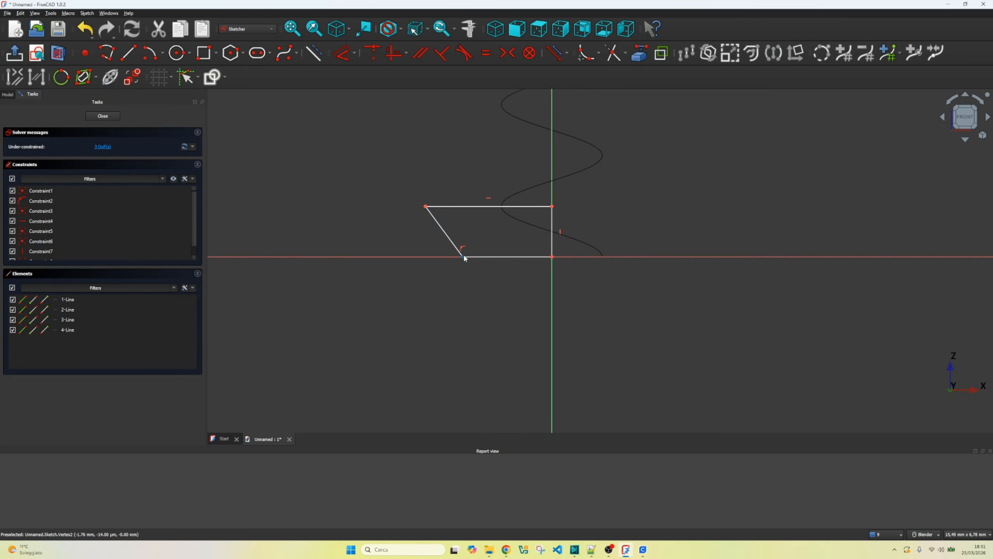
{"action": "left_click_drag", "start_coordinate": [462, 257], "coordinate": [374, 257]}
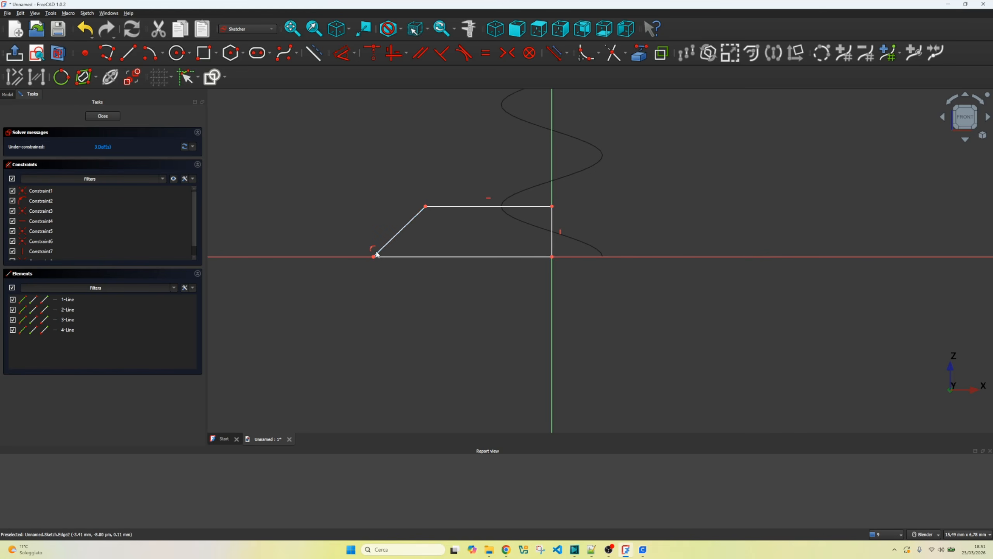
{"action": "left_click_drag", "start_coordinate": [426, 208], "coordinate": [374, 208]}
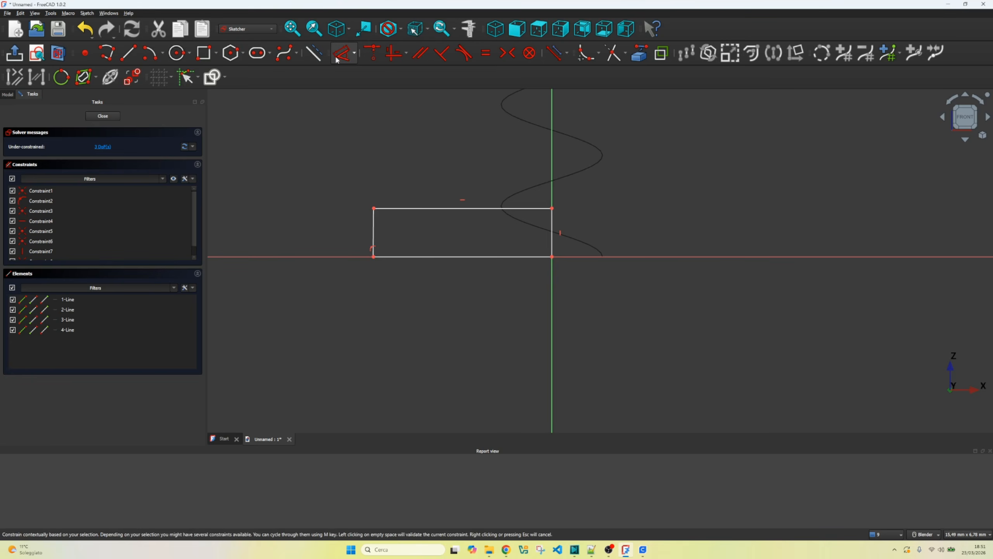
{"action": "left_click", "coordinate": [405, 53]}
{"action": "left_click", "coordinate": [397, 82]}
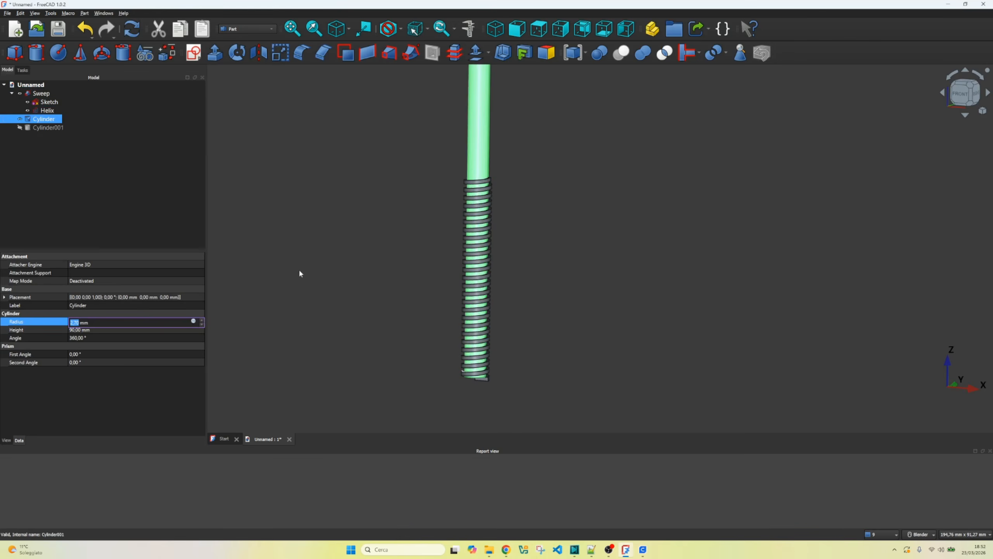
Examine the rectangular thread wrapped around the core cylinder from several angles, including with the screw lying horizontally.
{"action": "scroll", "coordinate": [470, 250], "scroll_direction": "up", "scroll_amount": 10}
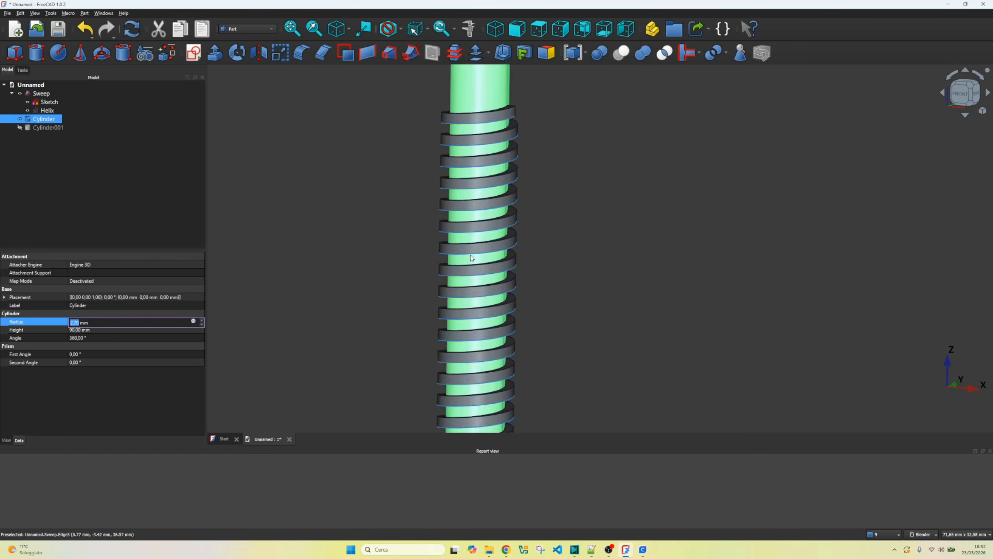
{"action": "scroll", "coordinate": [475, 264], "scroll_direction": "down", "scroll_amount": 5}
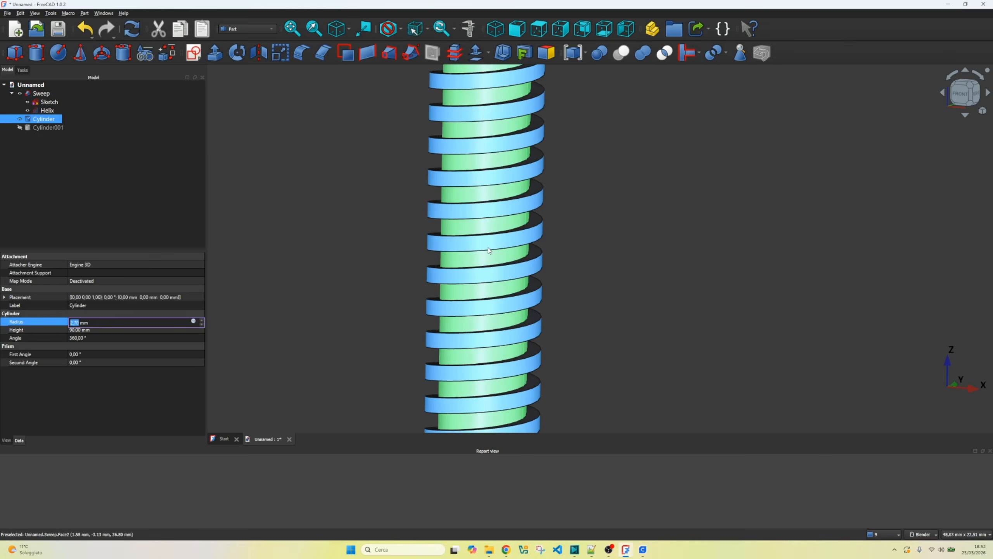
{"action": "middle_click_drag", "start_coordinate": [493, 245], "coordinate": [496, 229]}
{"action": "scroll", "coordinate": [486, 262], "scroll_direction": "up", "scroll_amount": 2}
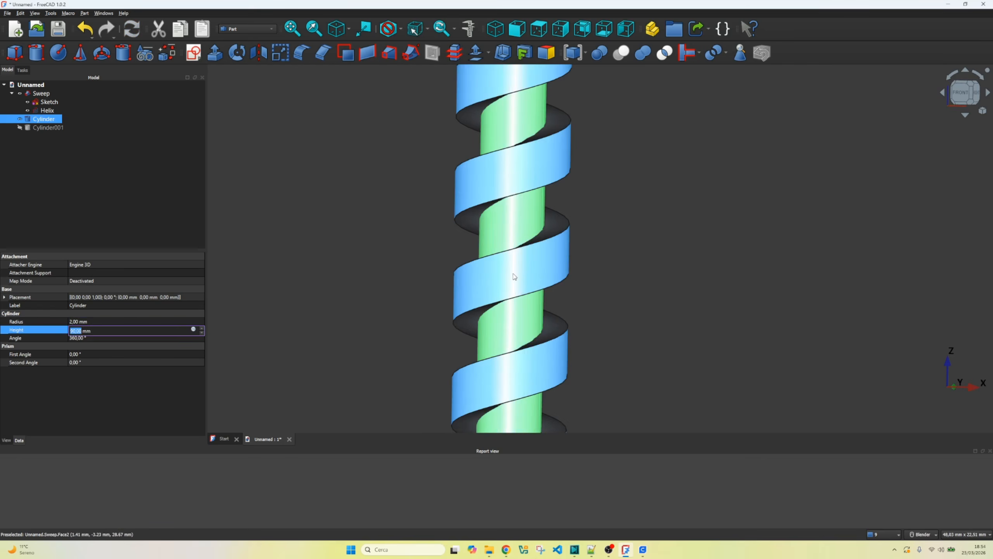
{"action": "middle_click_drag", "start_coordinate": [513, 273], "coordinate": [776, 166]}
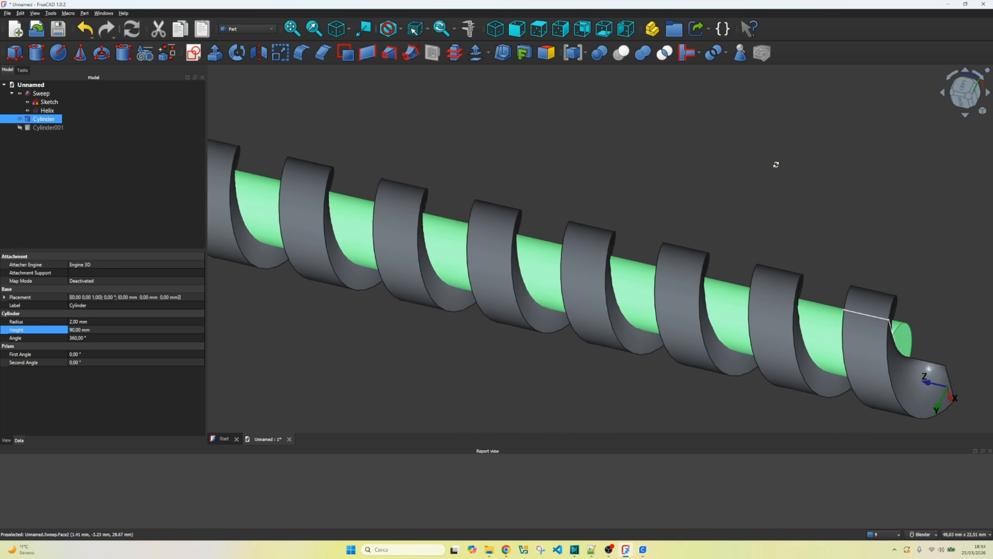
{"action": "middle_click_drag", "start_coordinate": [644, 275], "coordinate": [681, 224]}
{"action": "scroll", "coordinate": [643, 244], "scroll_direction": "down", "scroll_amount": 3}
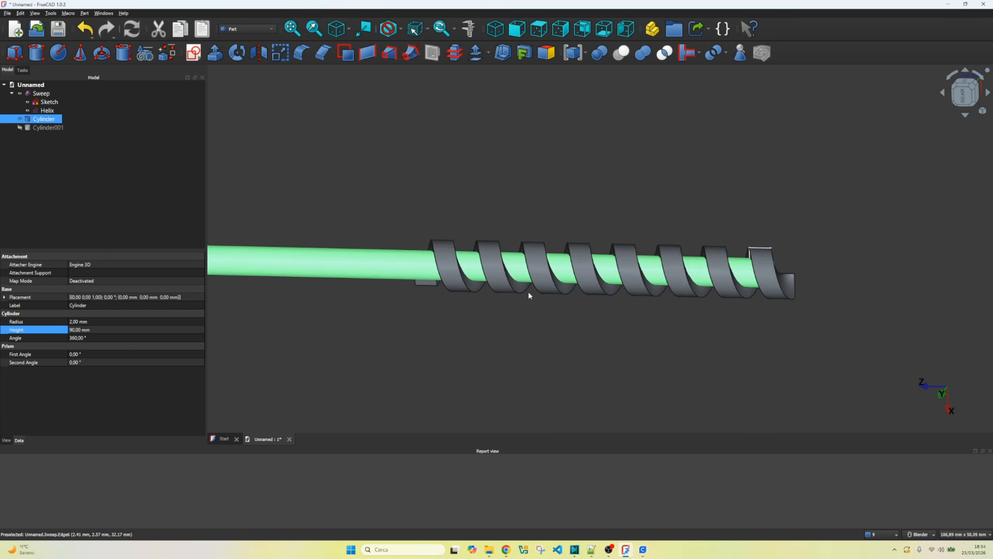
{"action": "middle_click_drag", "start_coordinate": [450, 288], "coordinate": [512, 288]}
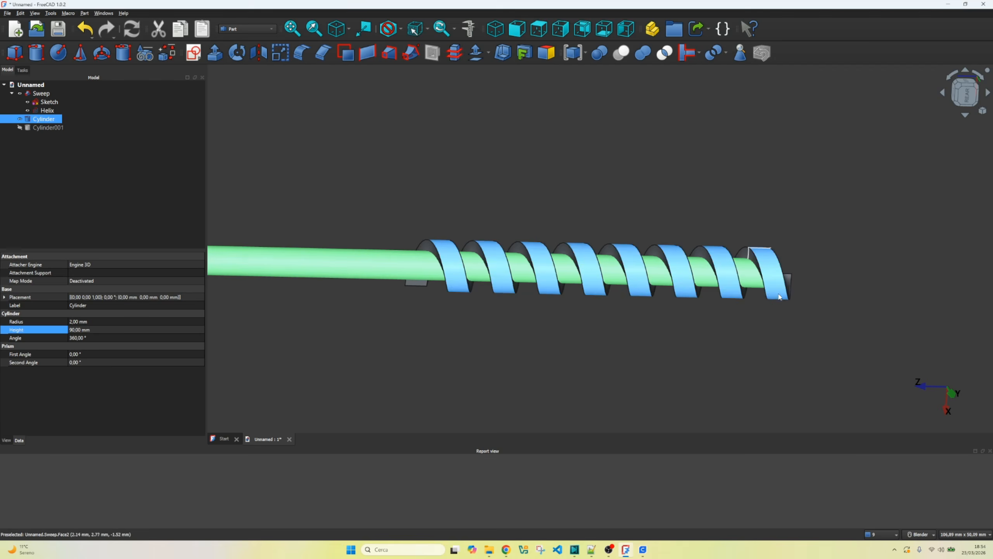
{"action": "middle_click_drag", "start_coordinate": [800, 270], "coordinate": [799, 268]}
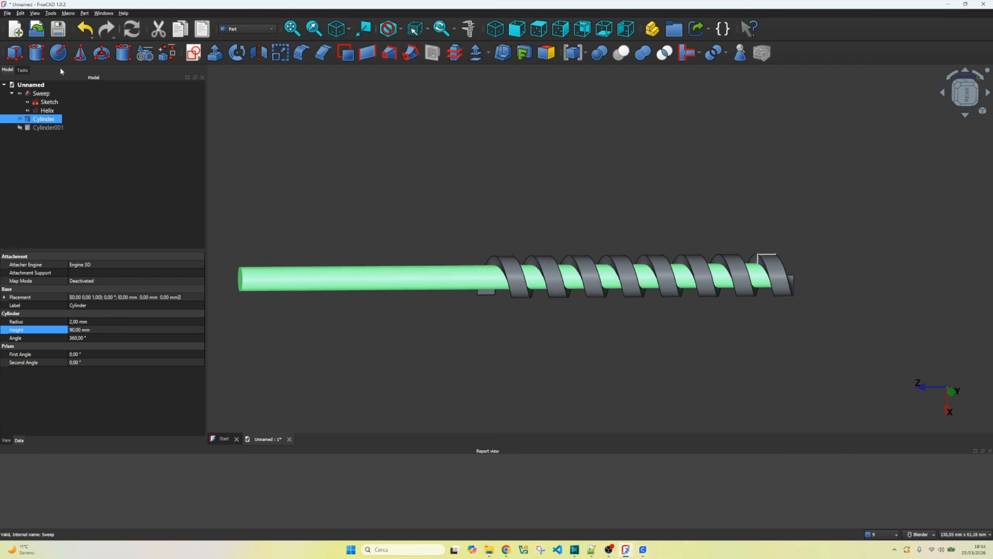
Add a cube and move it to X -4.80, Y -11.90, Z -5.60 mm, overlapping one side of the screw thread.
{"action": "left_click", "coordinate": [16, 57]}
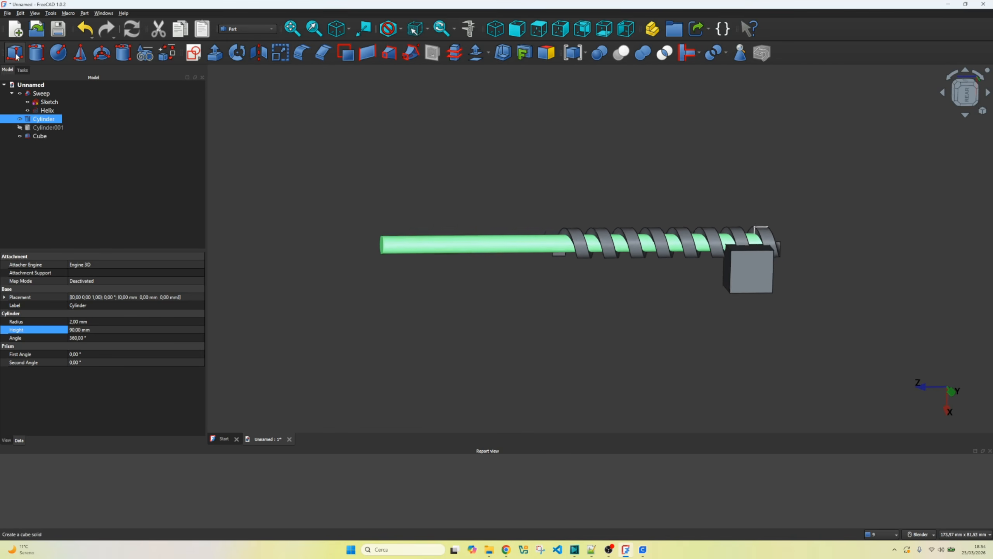
{"action": "left_click", "coordinate": [43, 136]}
{"action": "right_click", "coordinate": [43, 137]}
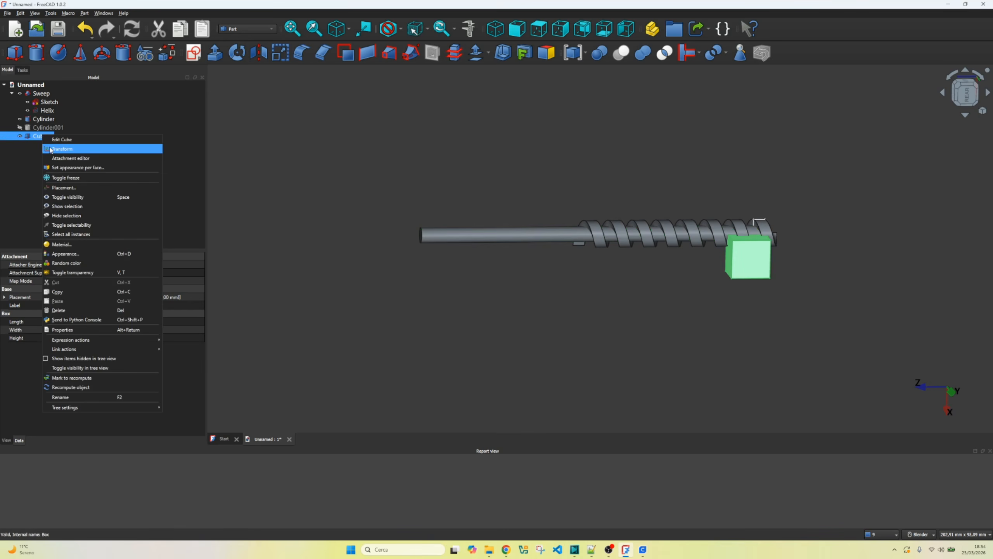
{"action": "left_click", "coordinate": [63, 145]}
{"action": "scroll", "coordinate": [735, 242], "scroll_direction": "up", "scroll_amount": 5}
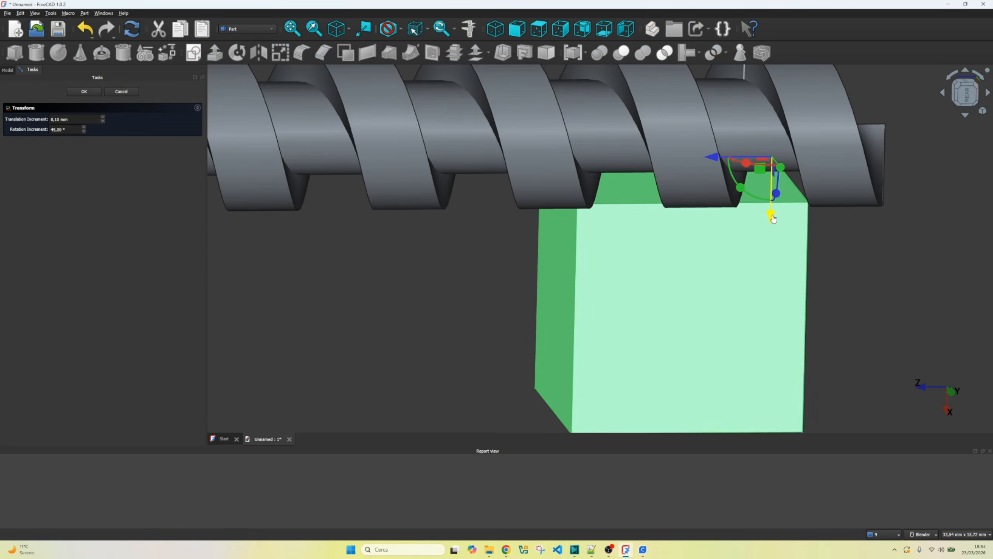
{"action": "left_click", "coordinate": [495, 29]}
{"action": "left_click", "coordinate": [539, 29]}
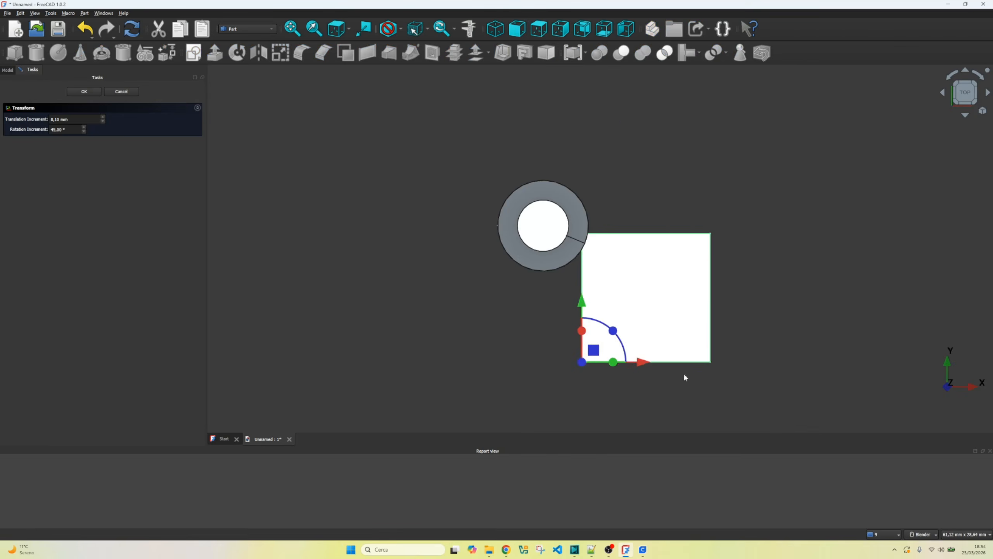
{"action": "left_click_drag", "start_coordinate": [643, 368], "coordinate": [542, 368]}
{"action": "left_click_drag", "start_coordinate": [481, 315], "coordinate": [482, 325]}
{"action": "left_click", "coordinate": [89, 92]}
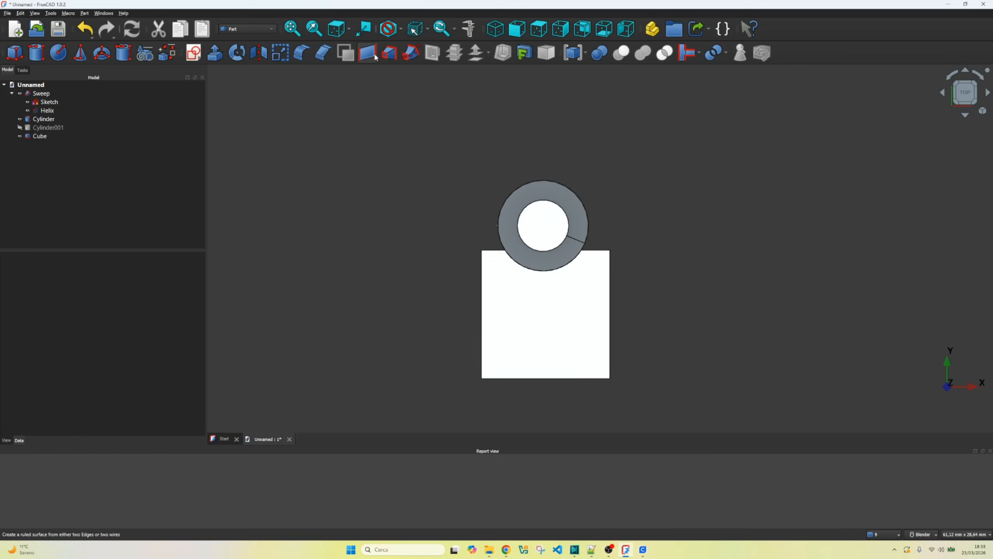
Set the cube's length to 12 mm and its height to 100 mm.
{"action": "left_click", "coordinate": [495, 29]}
{"action": "scroll", "coordinate": [274, 118], "scroll_direction": "down", "scroll_amount": 5}
{"action": "left_click", "coordinate": [47, 137]}
{"action": "left_click", "coordinate": [176, 322]}
{"action": "left_click", "coordinate": [201, 321]}
{"action": "left_click", "coordinate": [202, 320]}
{"action": "left_click", "coordinate": [188, 337]}
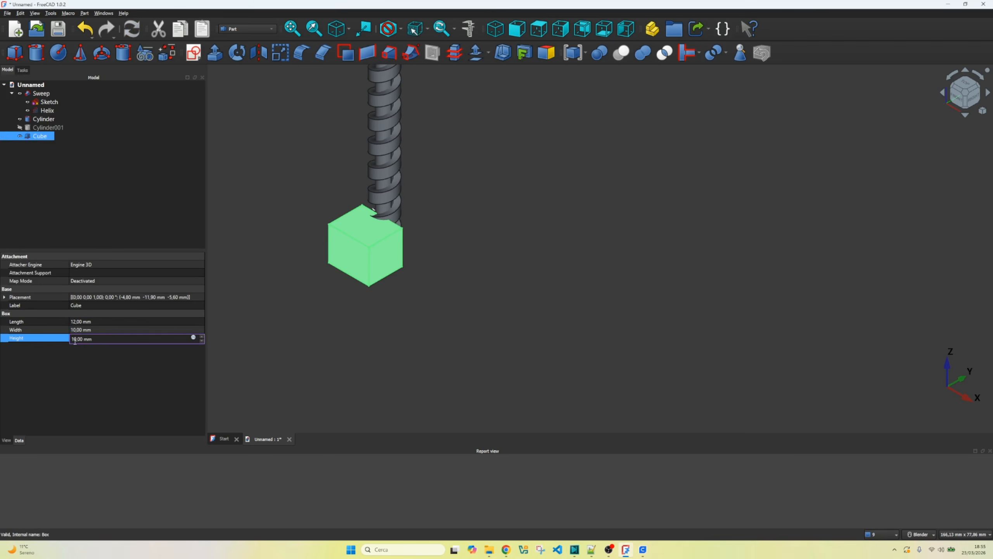
{"action": "type", "text": "100"}
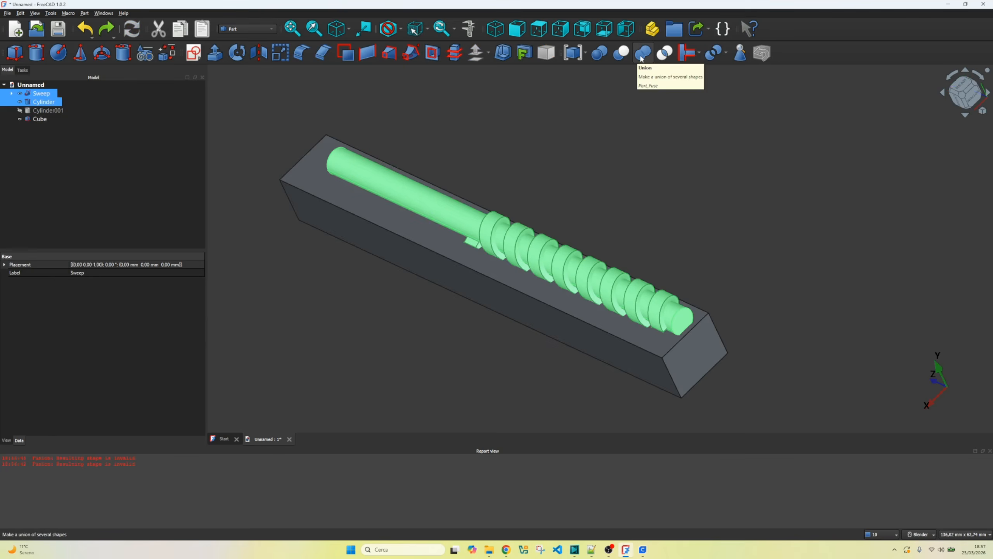
Fuse the thread sweep with the core cylinder and subtract the cube from the fused screw with a Boolean difference.
{"action": "left_click", "coordinate": [642, 59]}
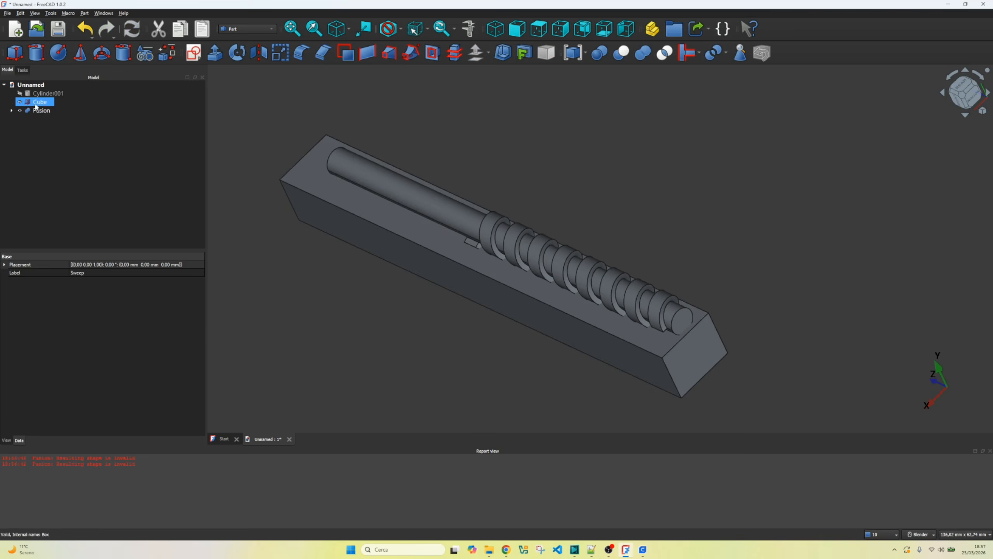
{"action": "left_click", "coordinate": [41, 111]}
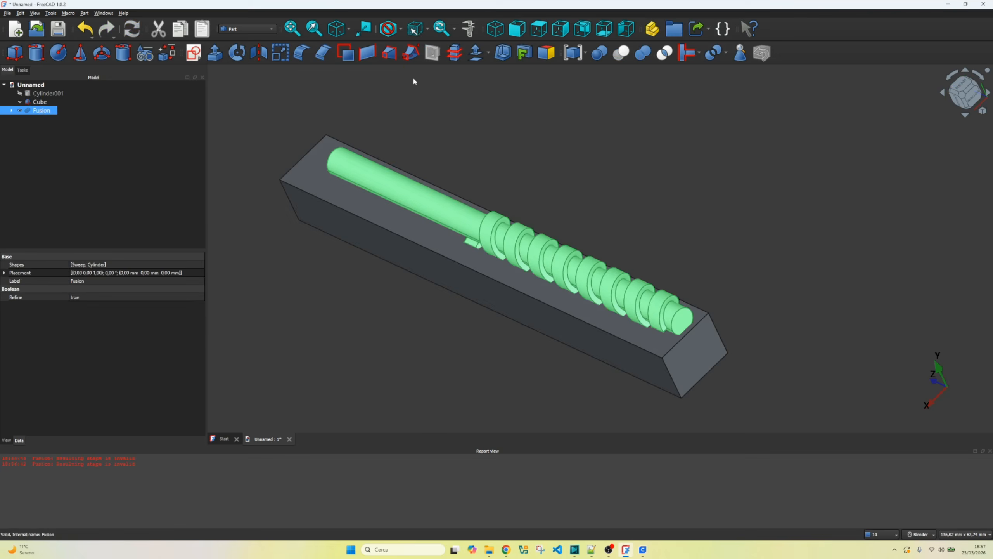
{"action": "left_click", "coordinate": [600, 53]}
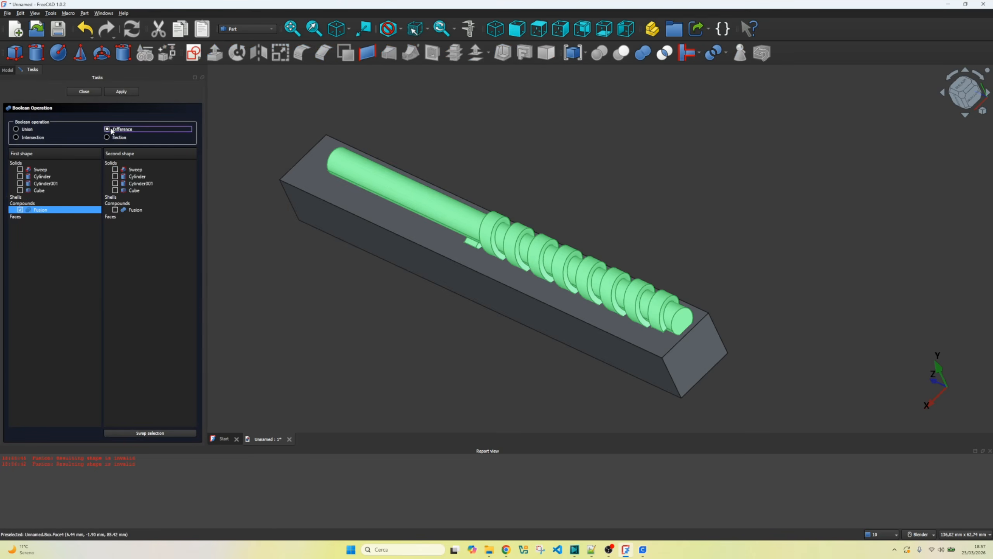
{"action": "left_click", "coordinate": [115, 190]}
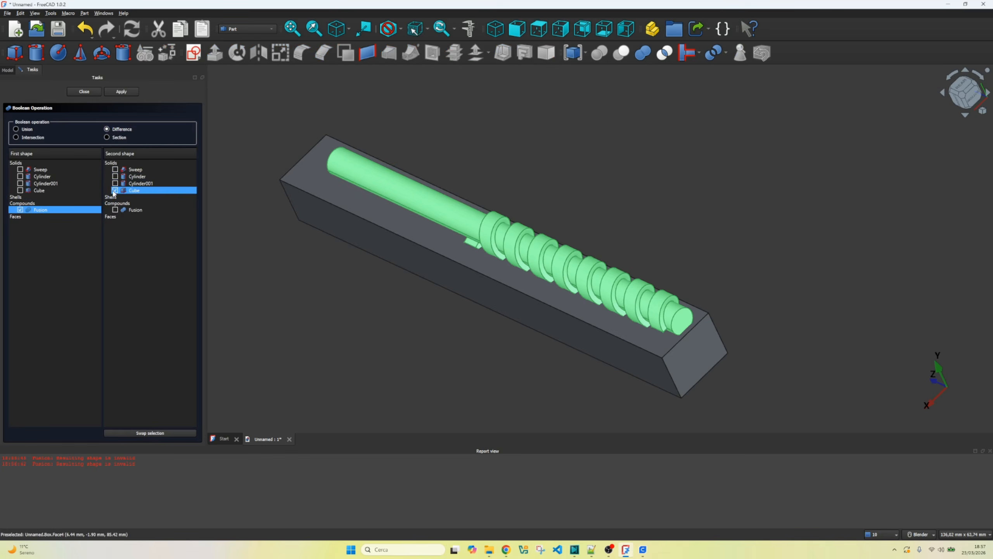
{"action": "left_click", "coordinate": [115, 93]}
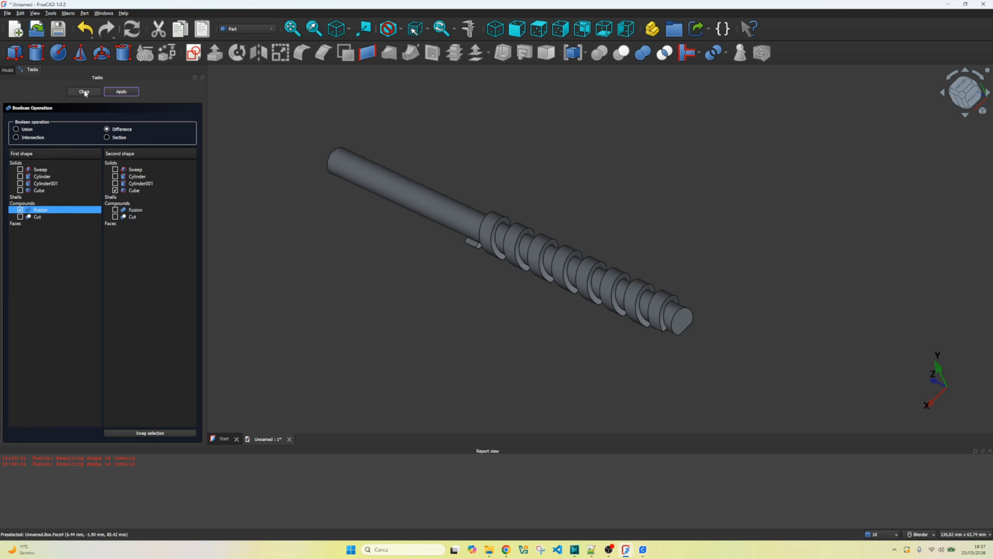
{"action": "left_click", "coordinate": [84, 92]}
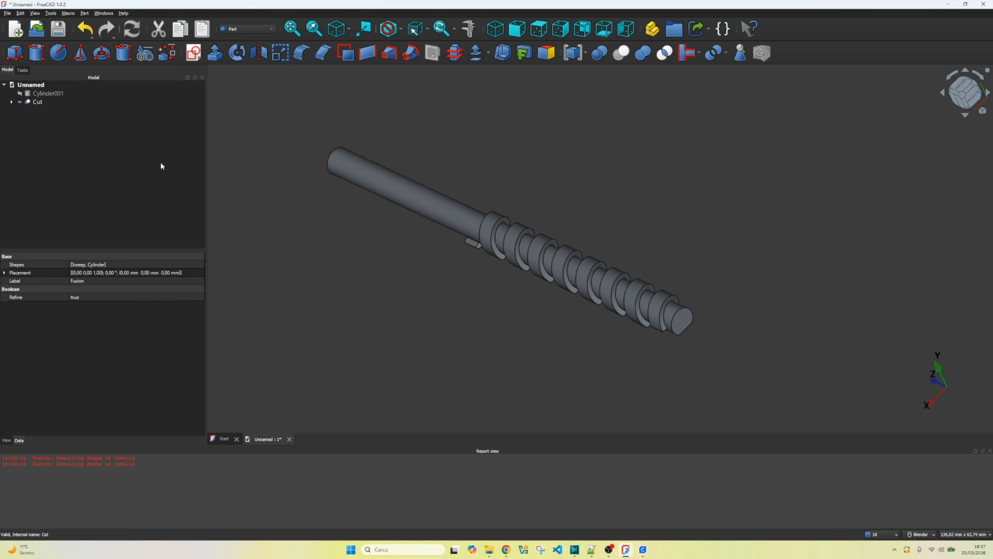
Export the cut screw as a model file for slicing.
{"action": "middle_click_drag", "start_coordinate": [560, 305], "coordinate": [574, 257]}
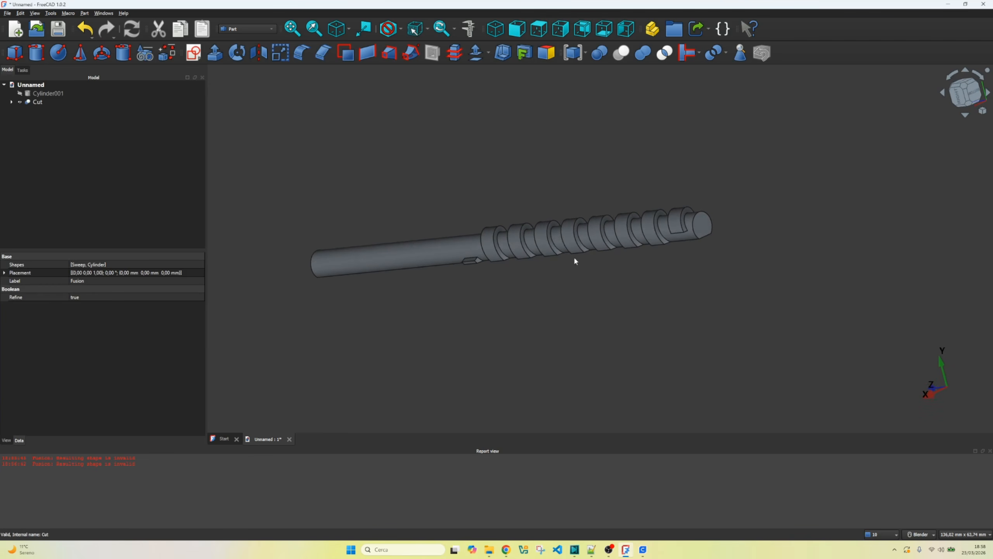
{"action": "left_click", "coordinate": [38, 102]}
{"action": "left_click", "coordinate": [8, 14]}
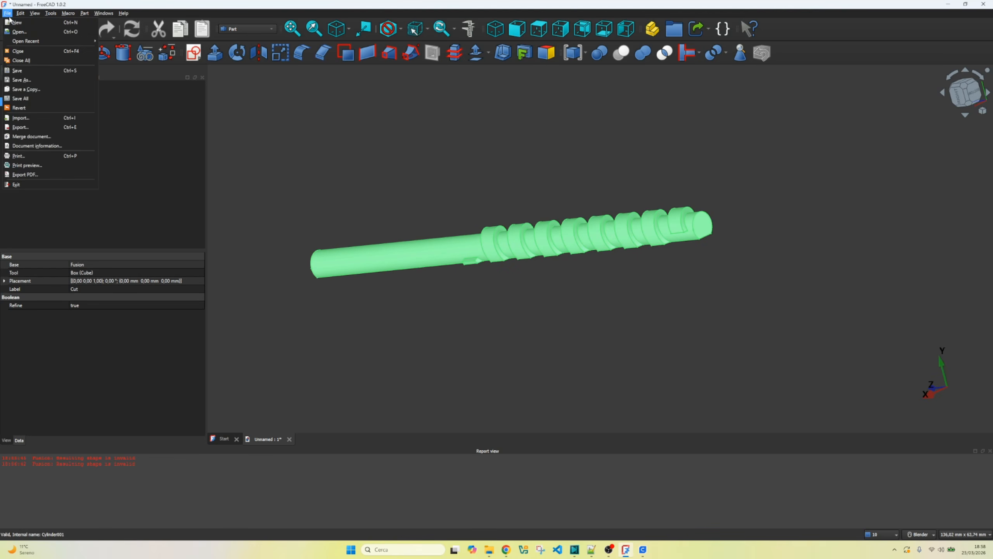
{"action": "left_click", "coordinate": [39, 131]}
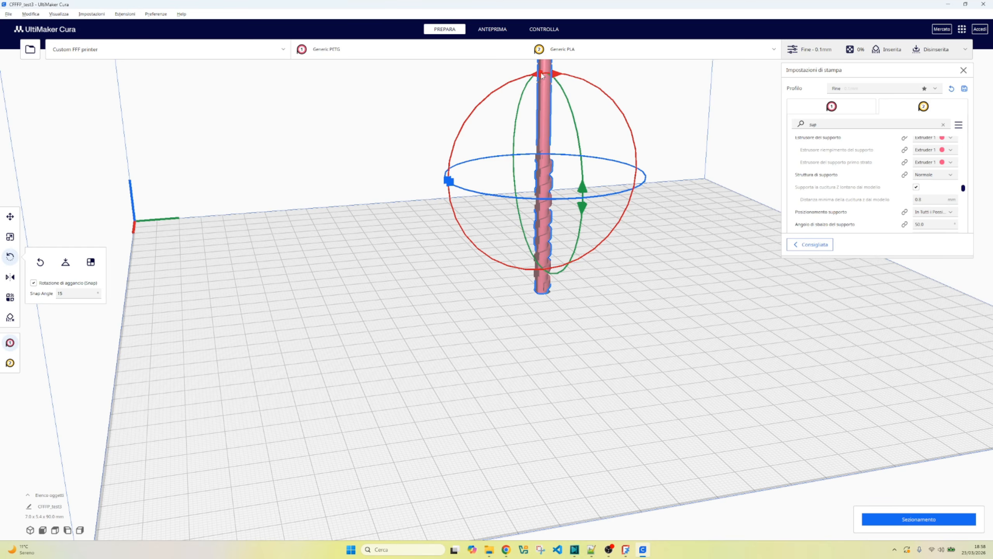
In UltiMaker Cura, rotate the screw to lie flat on the build plate, slice it and show its layer preview.
{"action": "left_click_drag", "start_coordinate": [543, 77], "coordinate": [426, 241]}
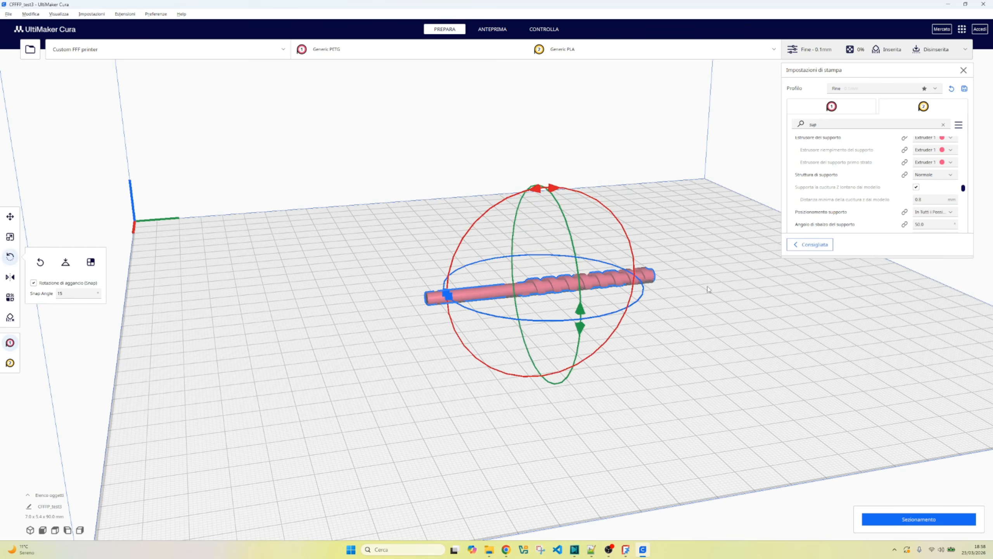
{"action": "left_click", "coordinate": [905, 520]}
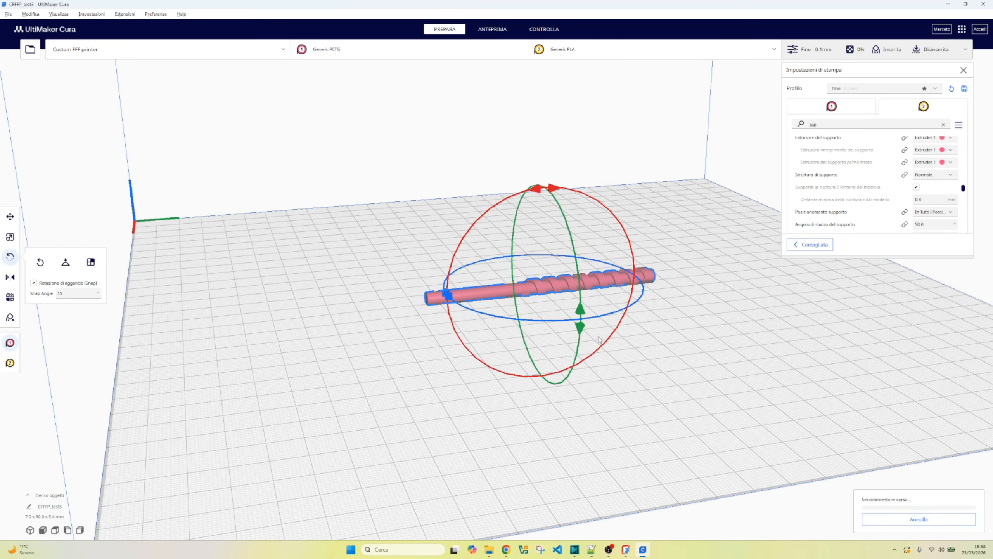
{"action": "left_click", "coordinate": [502, 29]}
{"action": "scroll", "coordinate": [541, 305], "scroll_direction": "up", "scroll_amount": 4}
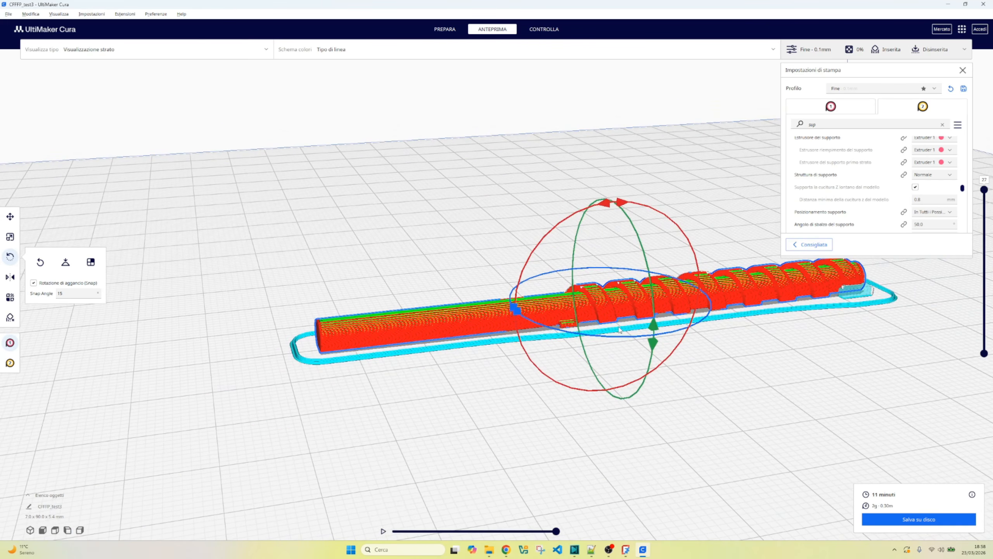
{"action": "left_click", "coordinate": [754, 347]}
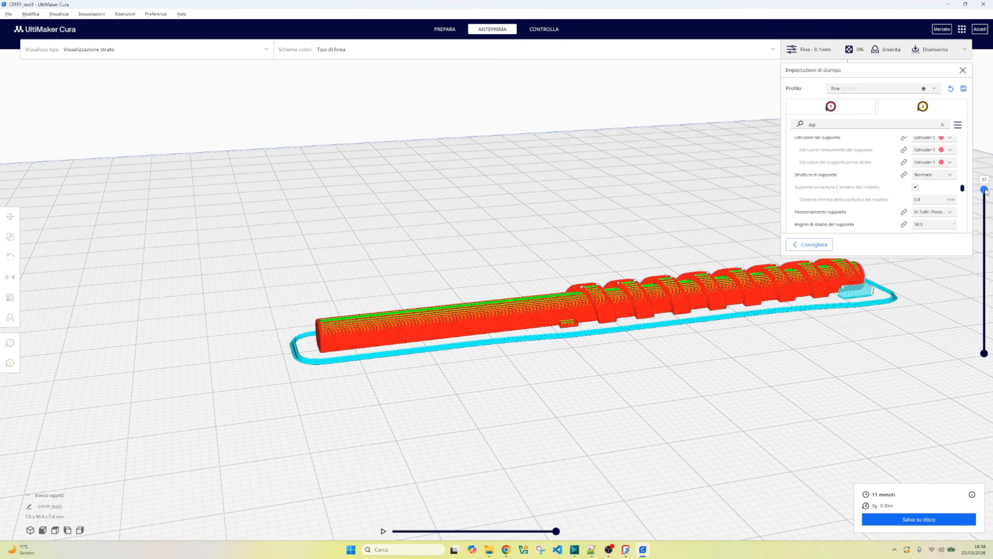